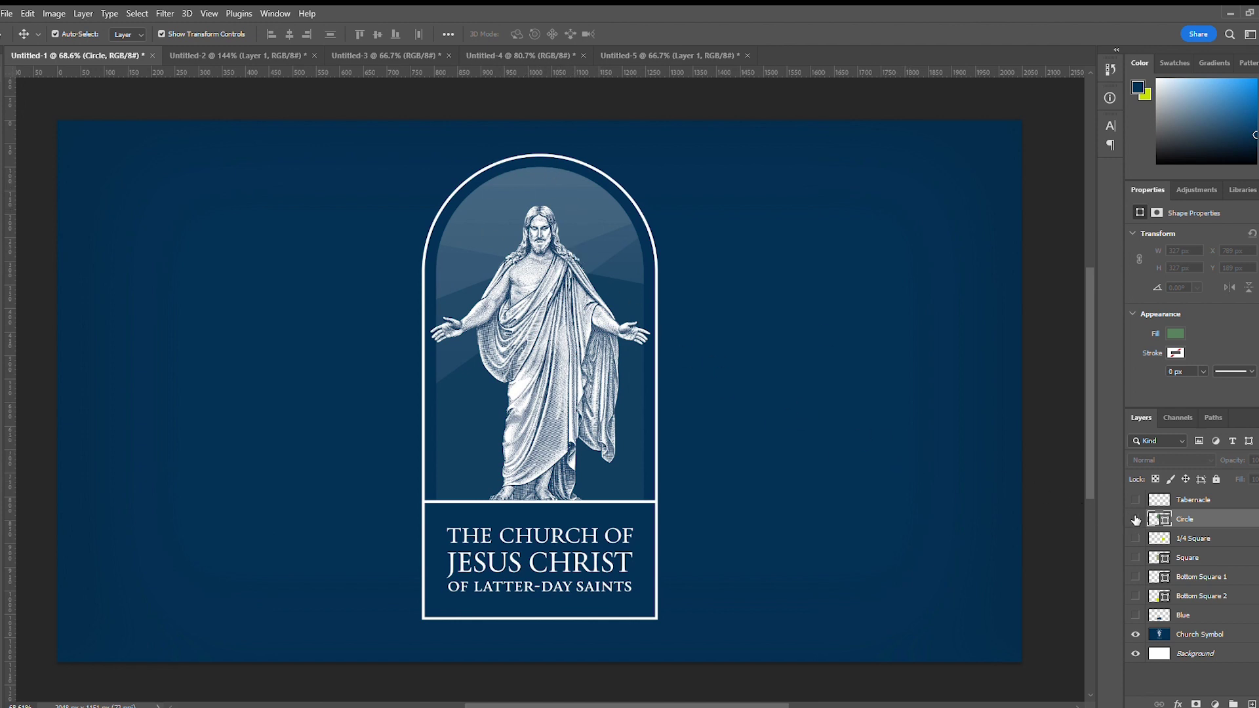
Step: Show the Square layer and inspect how its edges fit the white frame around the church symbol
click(1135, 558)
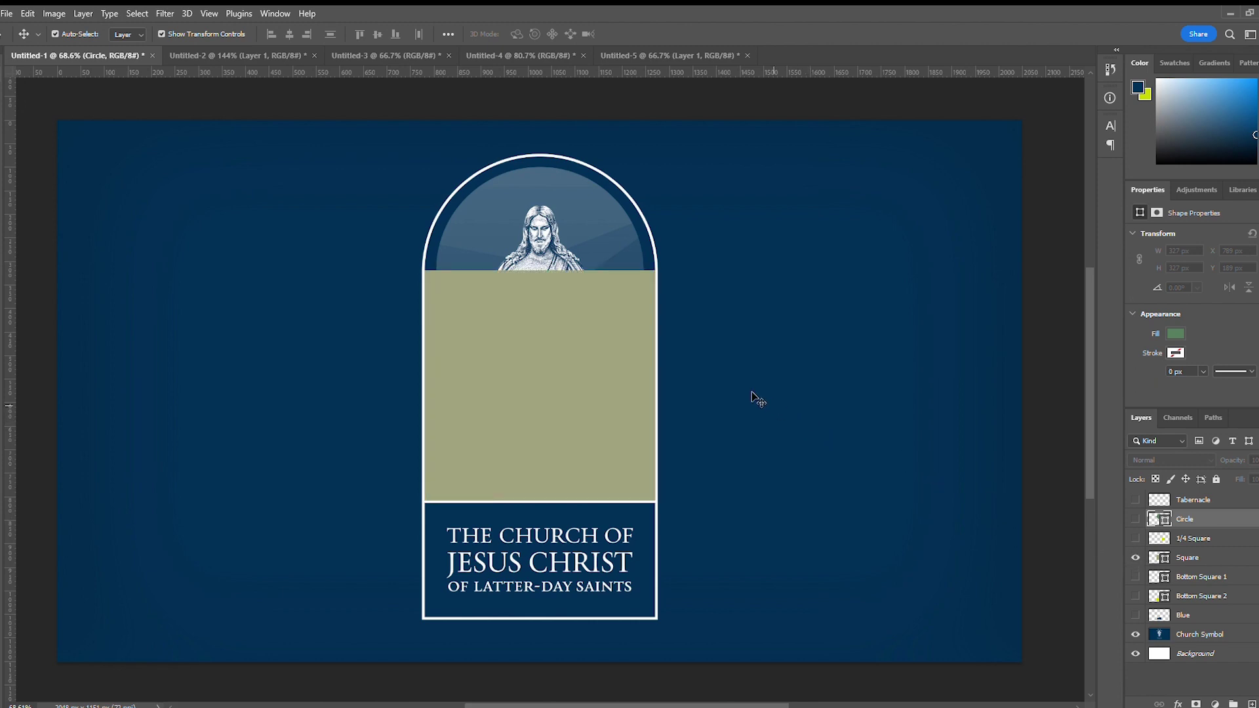
scroll(425, 270, up, 6)
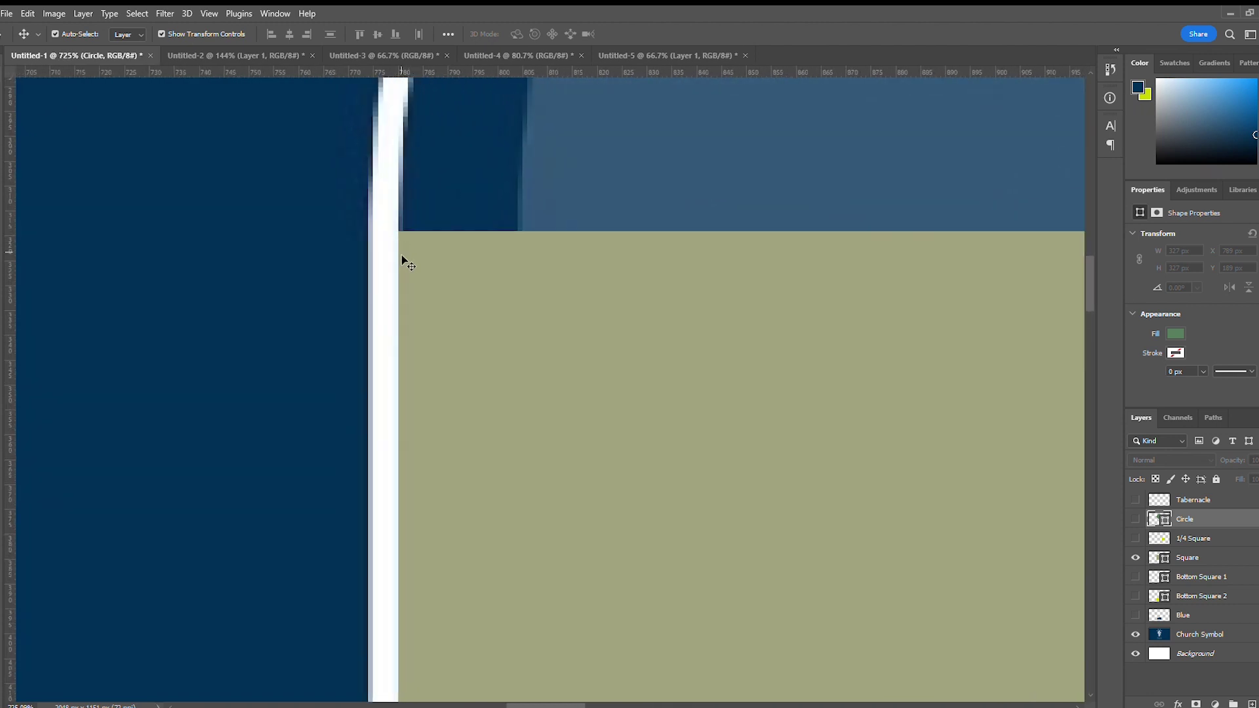
scroll(401, 254, down, 3)
scroll(538, 688, down, 2)
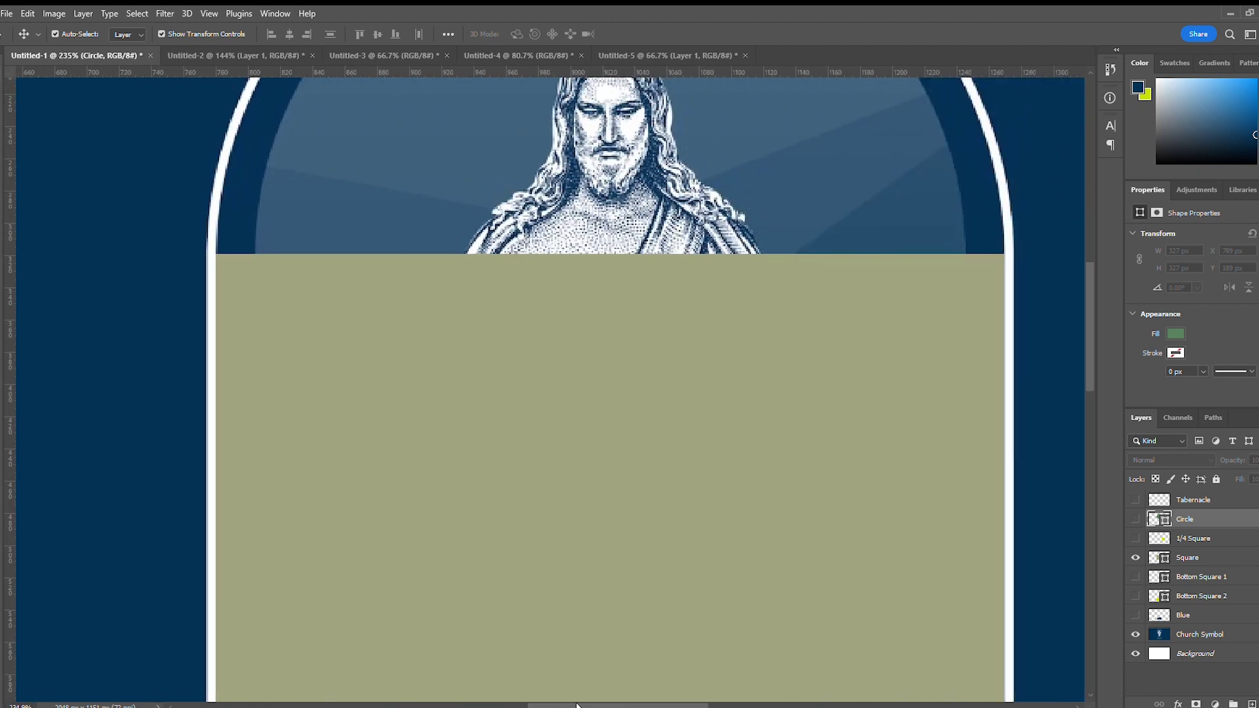
drag(538, 705, 575, 705)
scroll(560, 701, left, 3)
scroll(641, 596, down, 2)
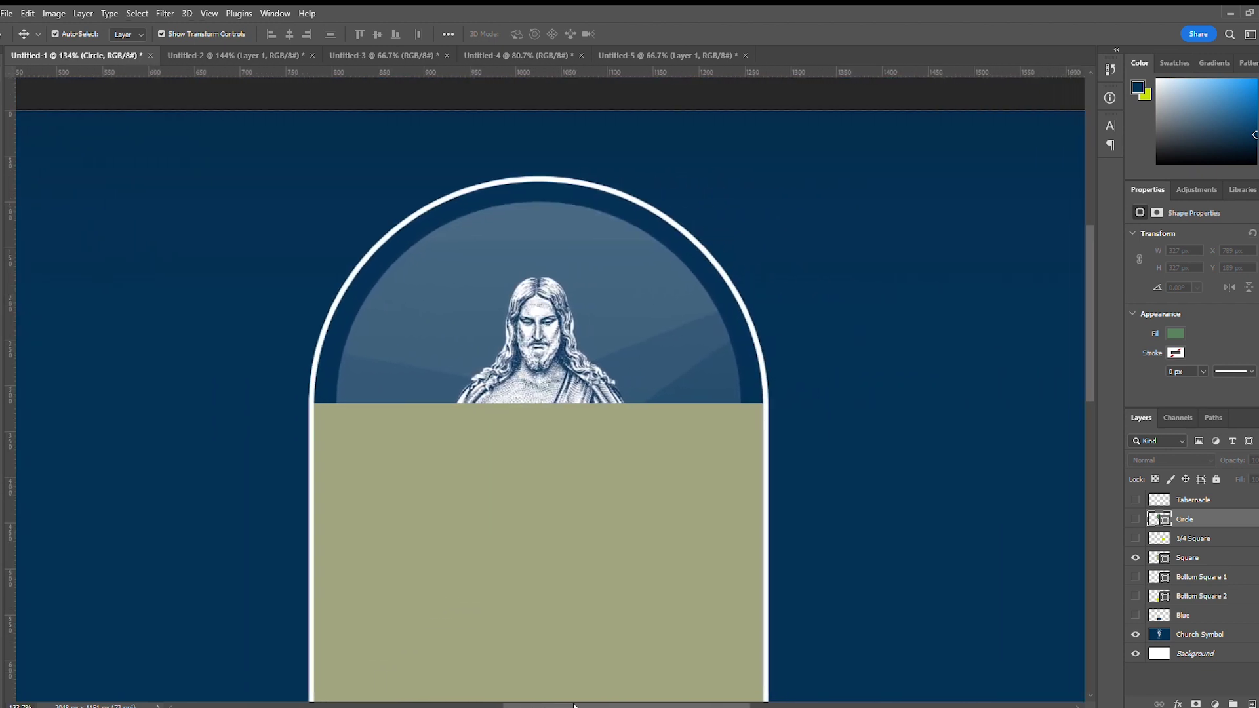
scroll(589, 621, down, 3)
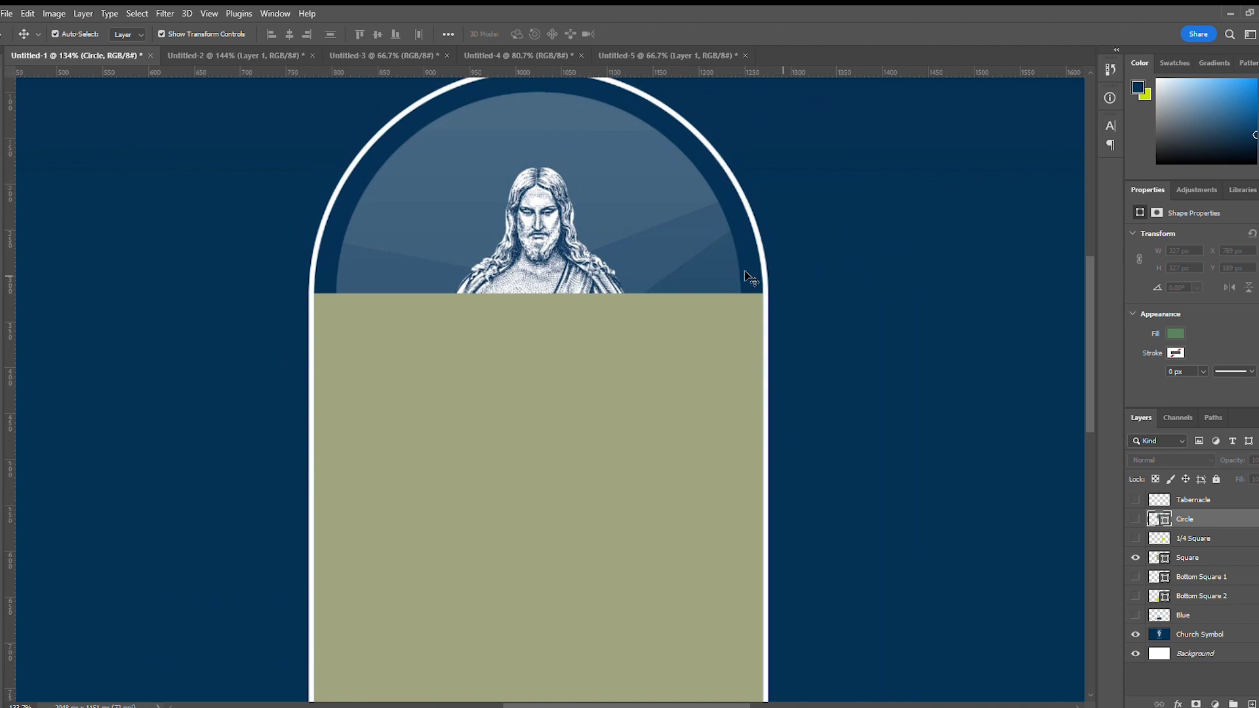
scroll(711, 354, down, 2)
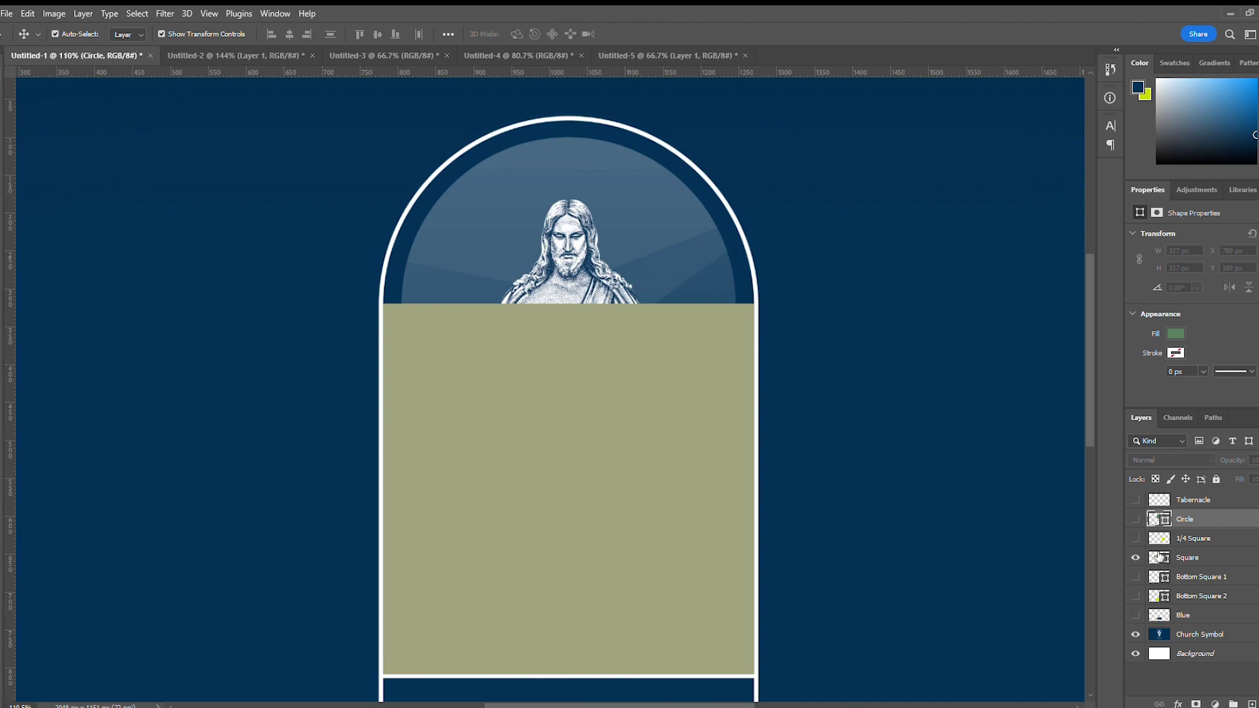
Step: Show the Circle layer and inspect its fit inside the arch of the frame
click(1135, 519)
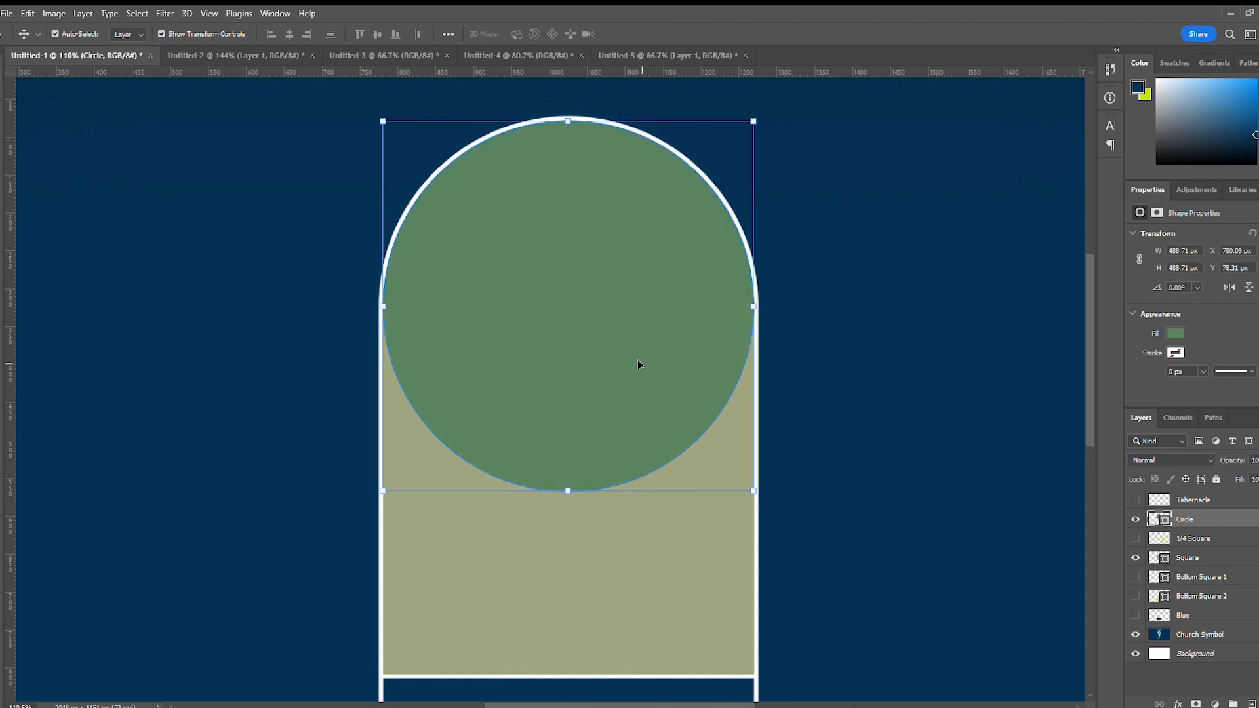
scroll(565, 230, up, 7)
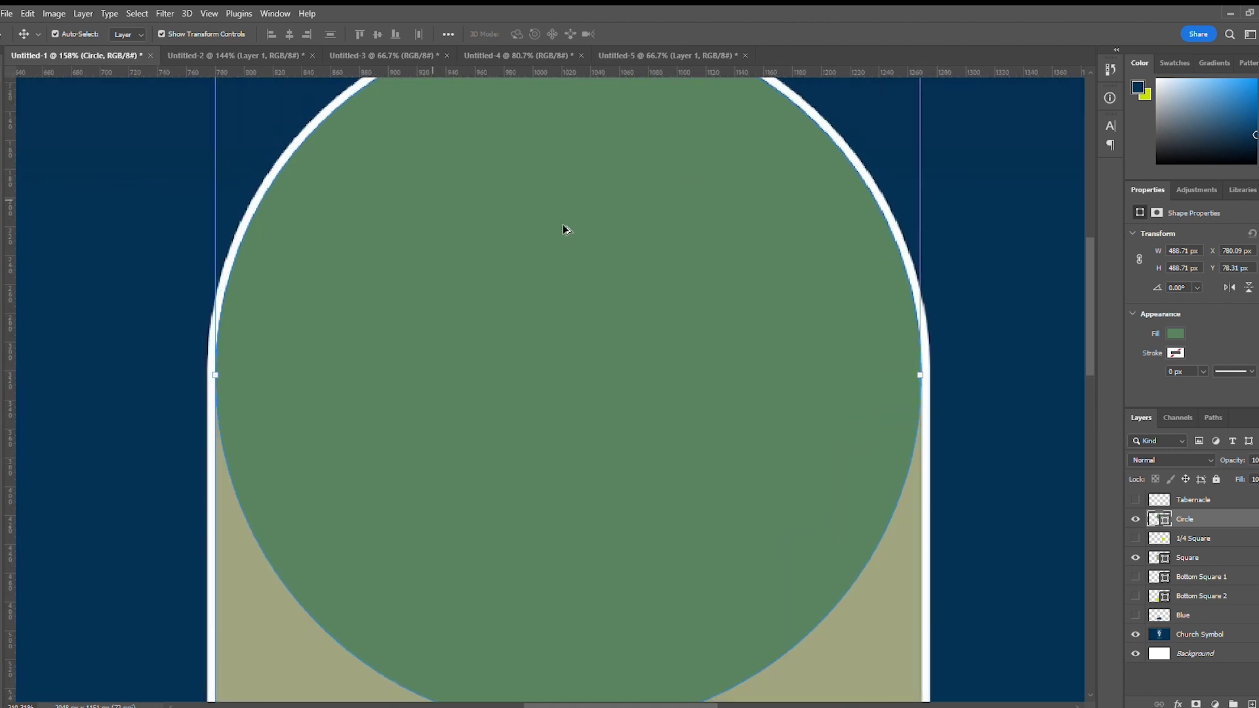
scroll(564, 230, down, 8)
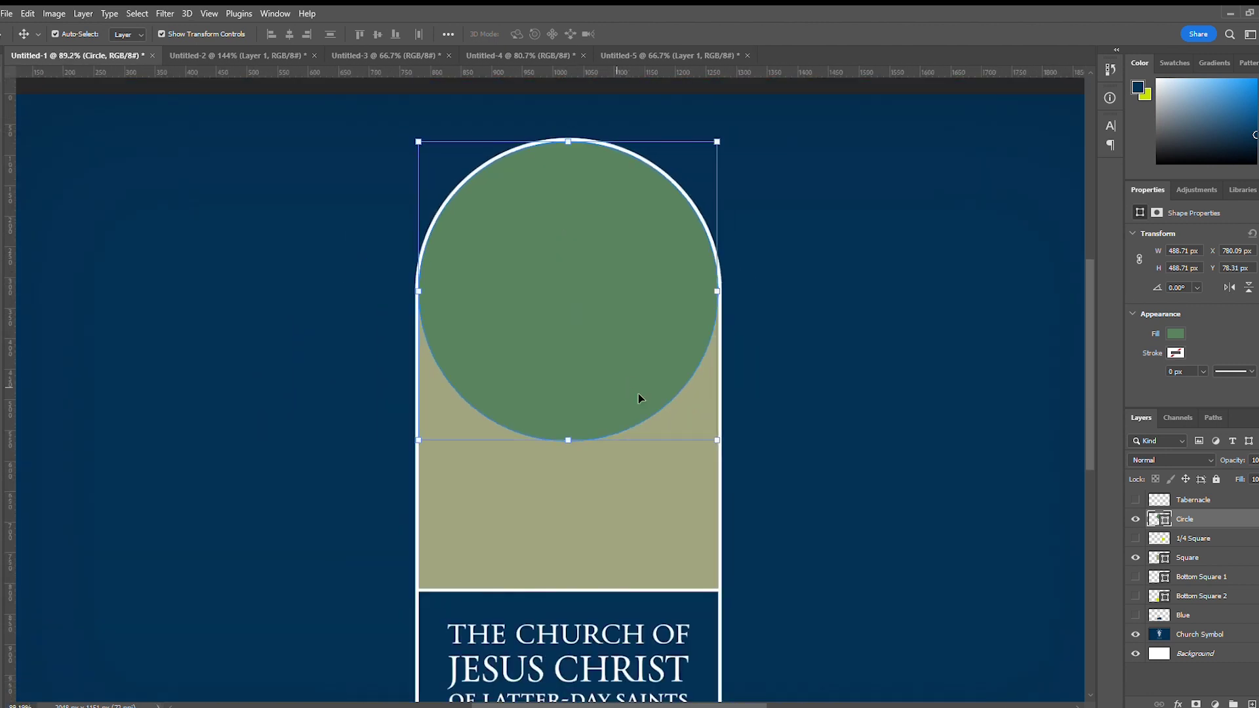
scroll(695, 464, down, 1)
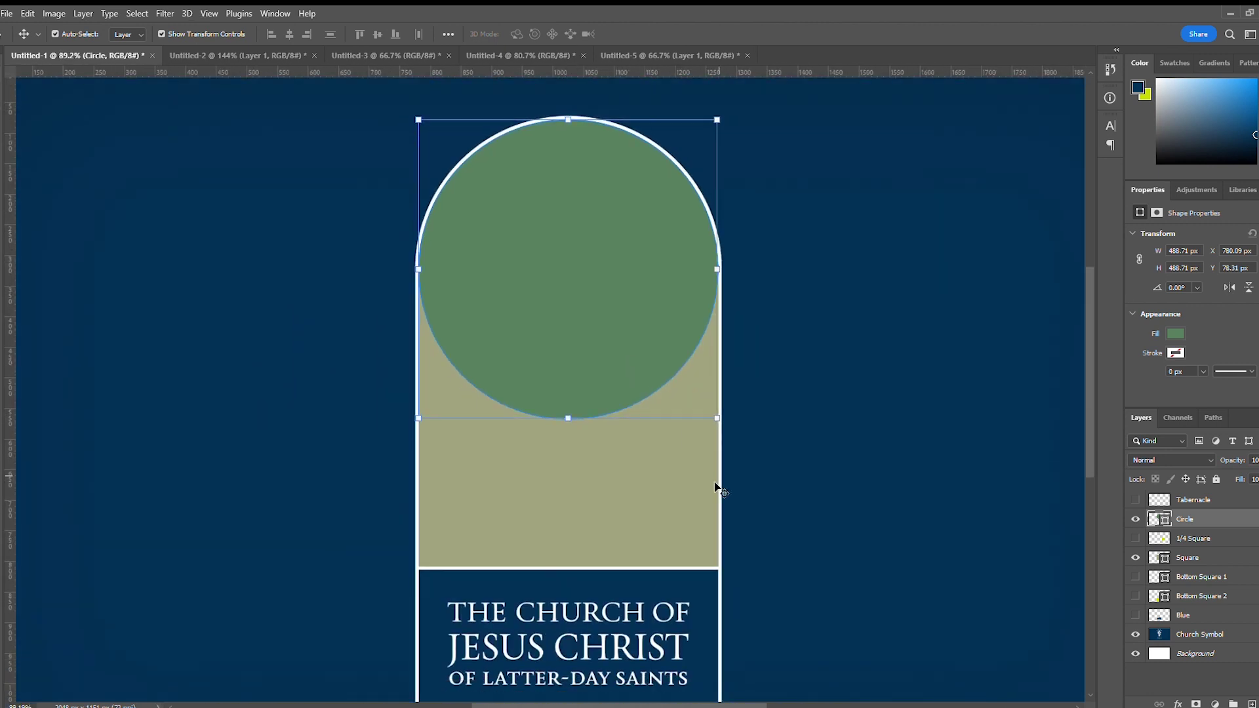
click(801, 369)
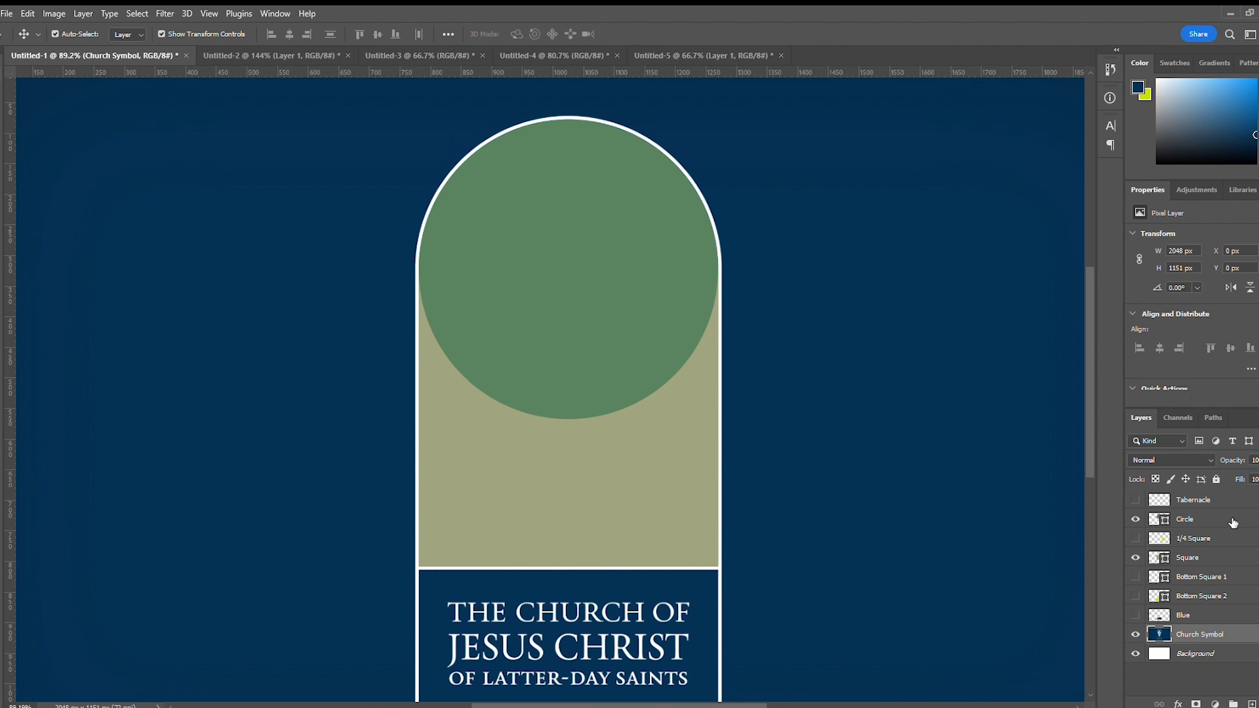
Step: Set the Circle layer's opacity to 46% and check its overlap with the square and the arch
click(1205, 523)
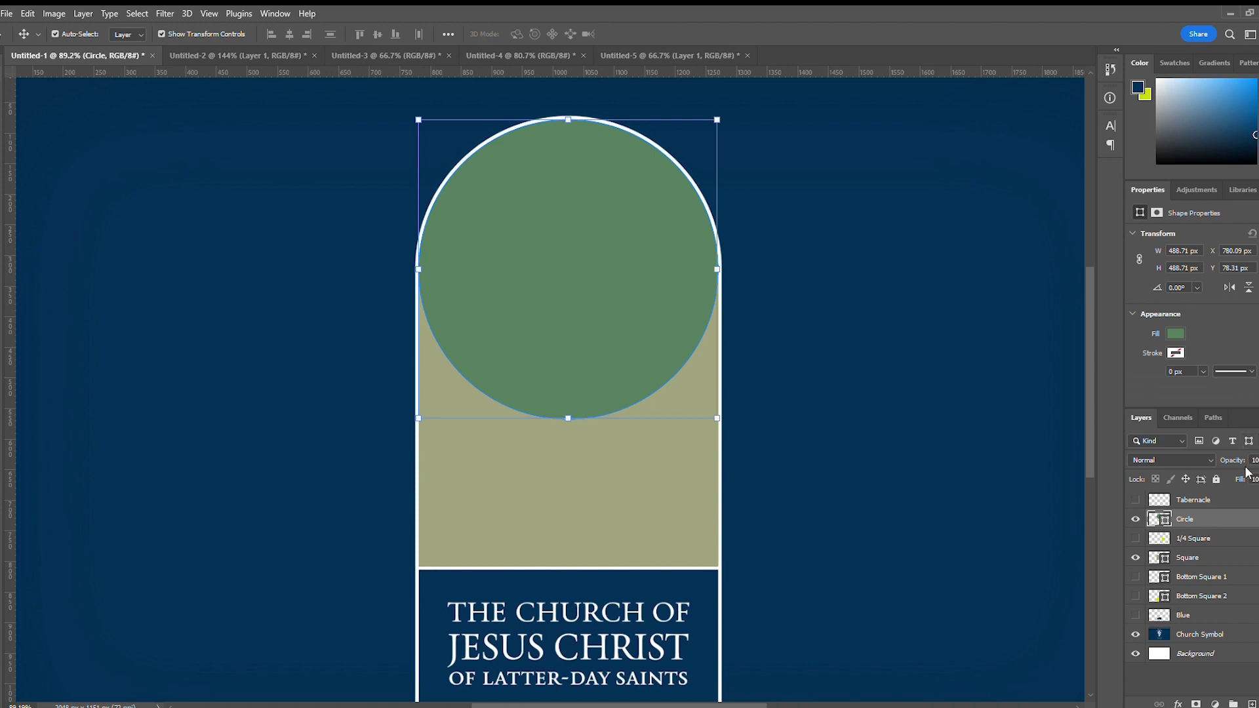
key(5)
key(5)
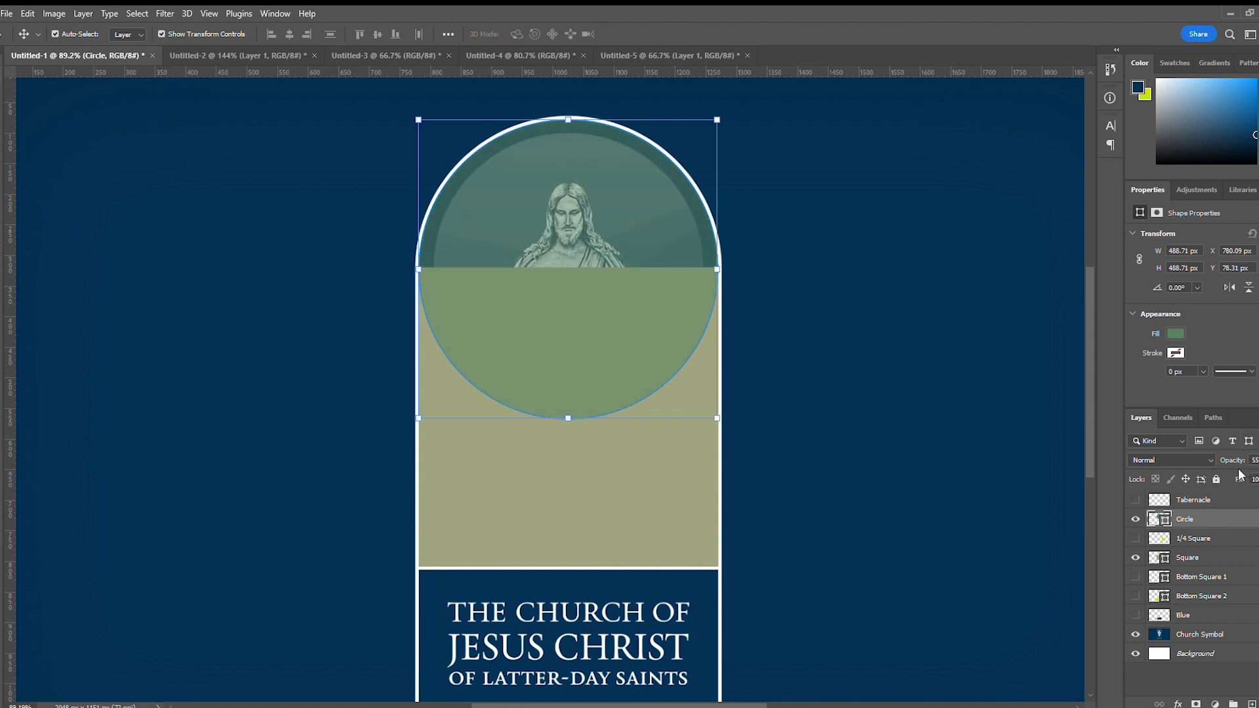
key(4)
key(6)
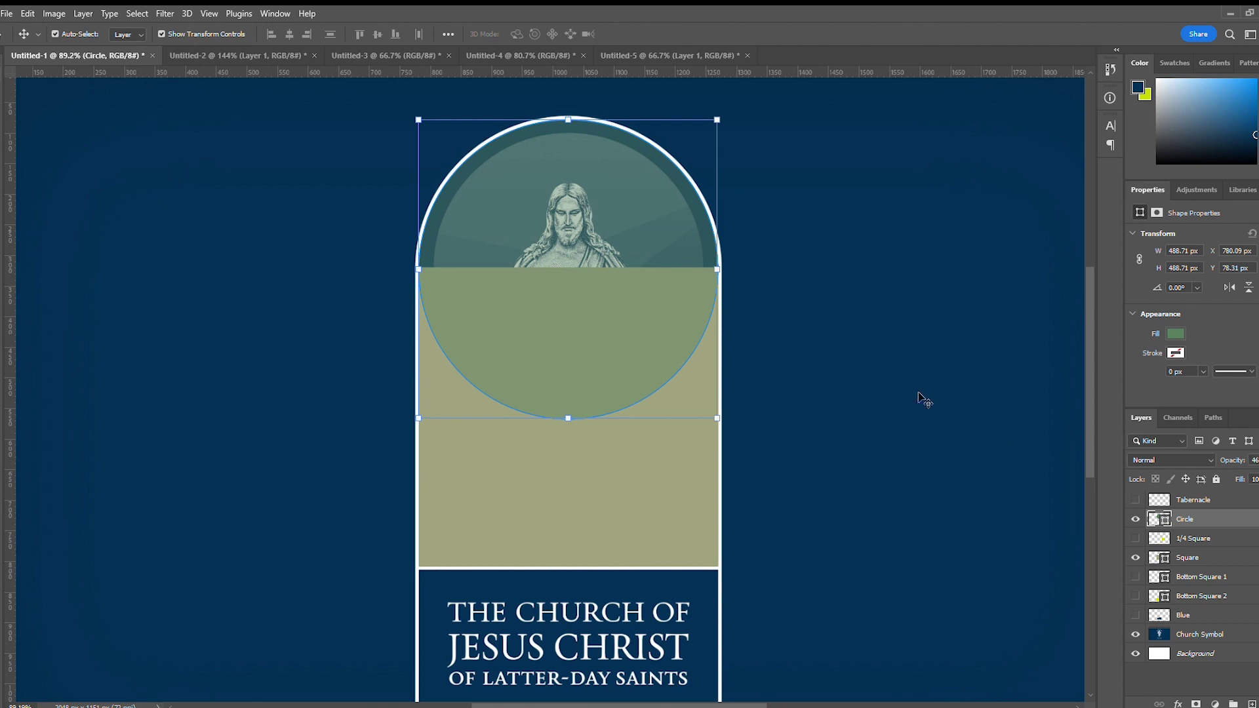
scroll(464, 303, up, 2)
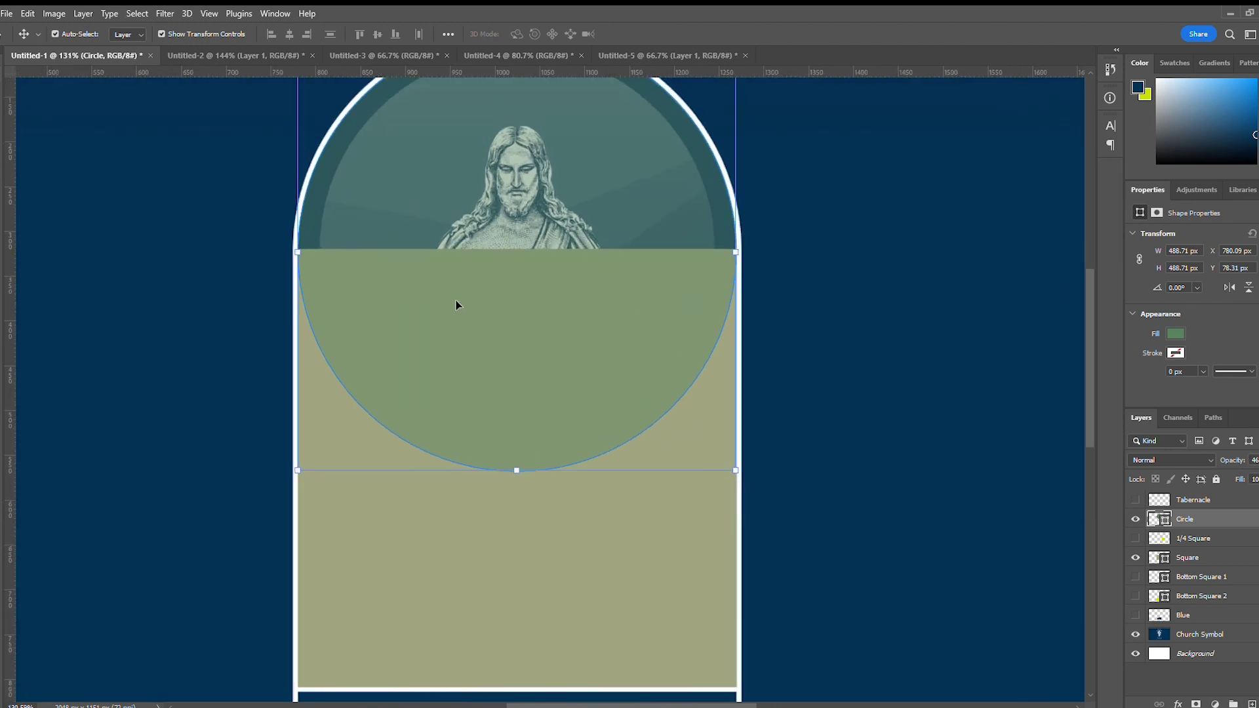
scroll(457, 305, down, 1)
scroll(474, 321, up, 1)
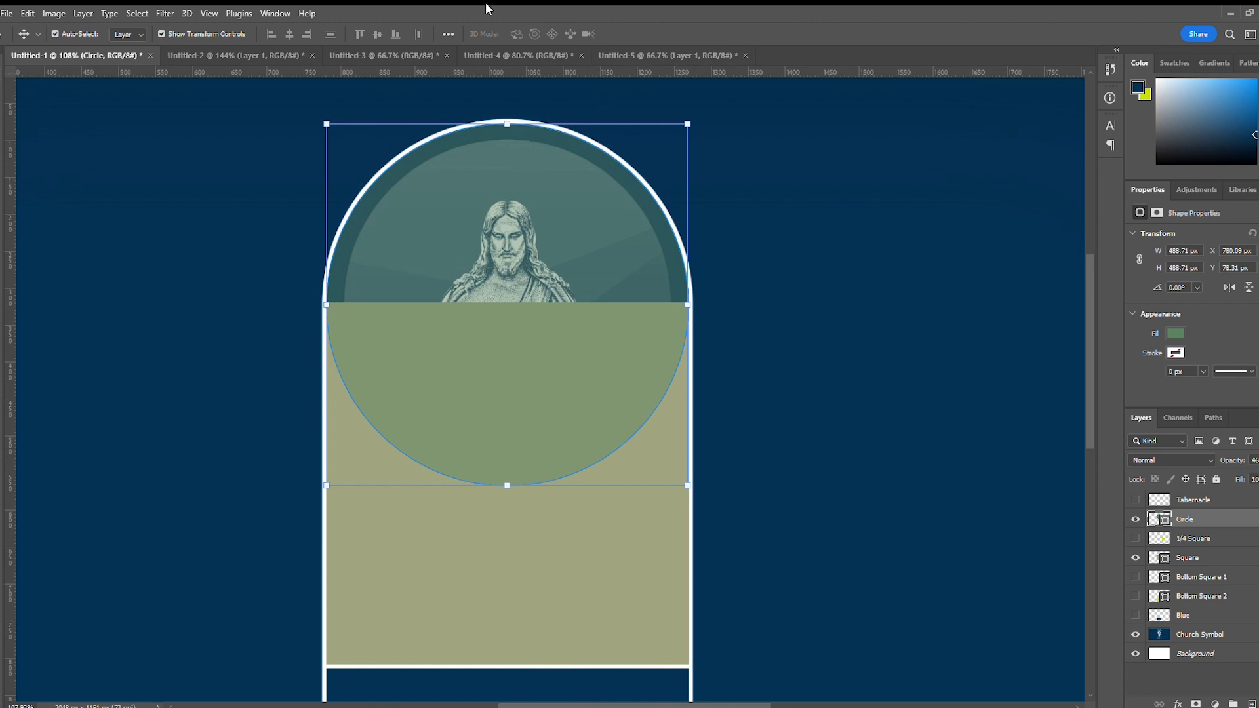
Step: Examine the circle carved within the square stone panel in the Untitled-3 document
click(371, 55)
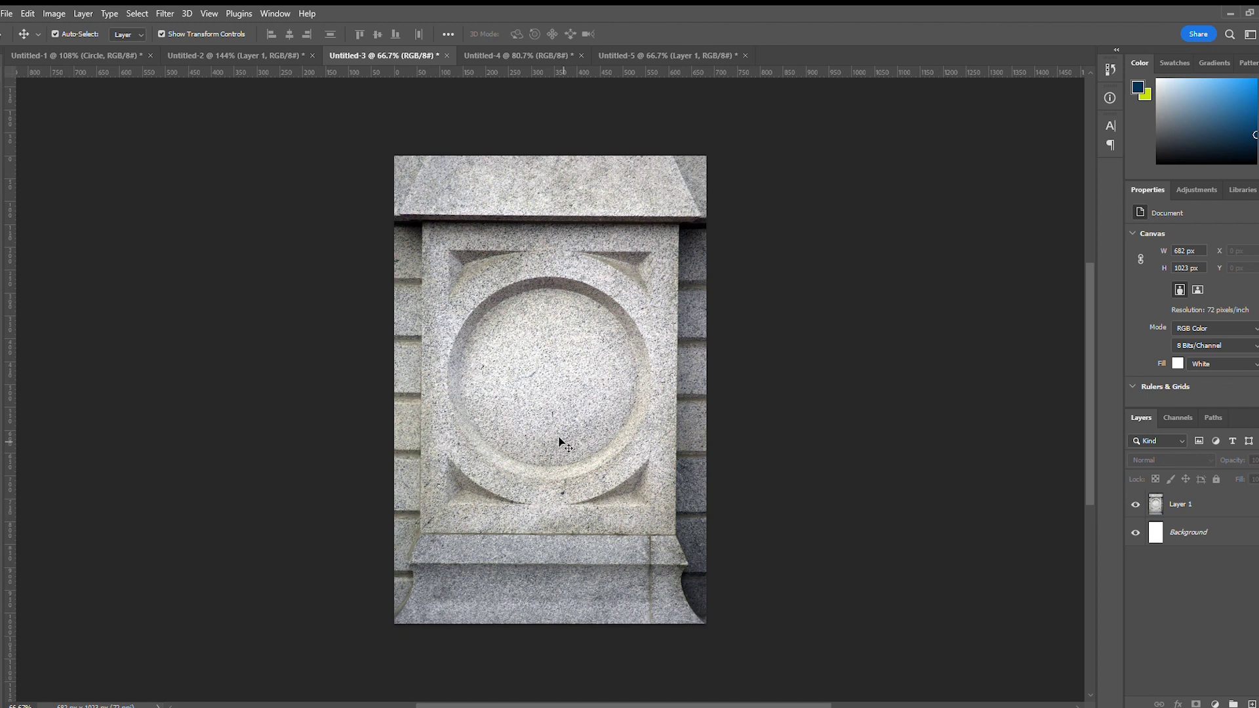
scroll(561, 442, left, 3)
scroll(623, 446, up, 1)
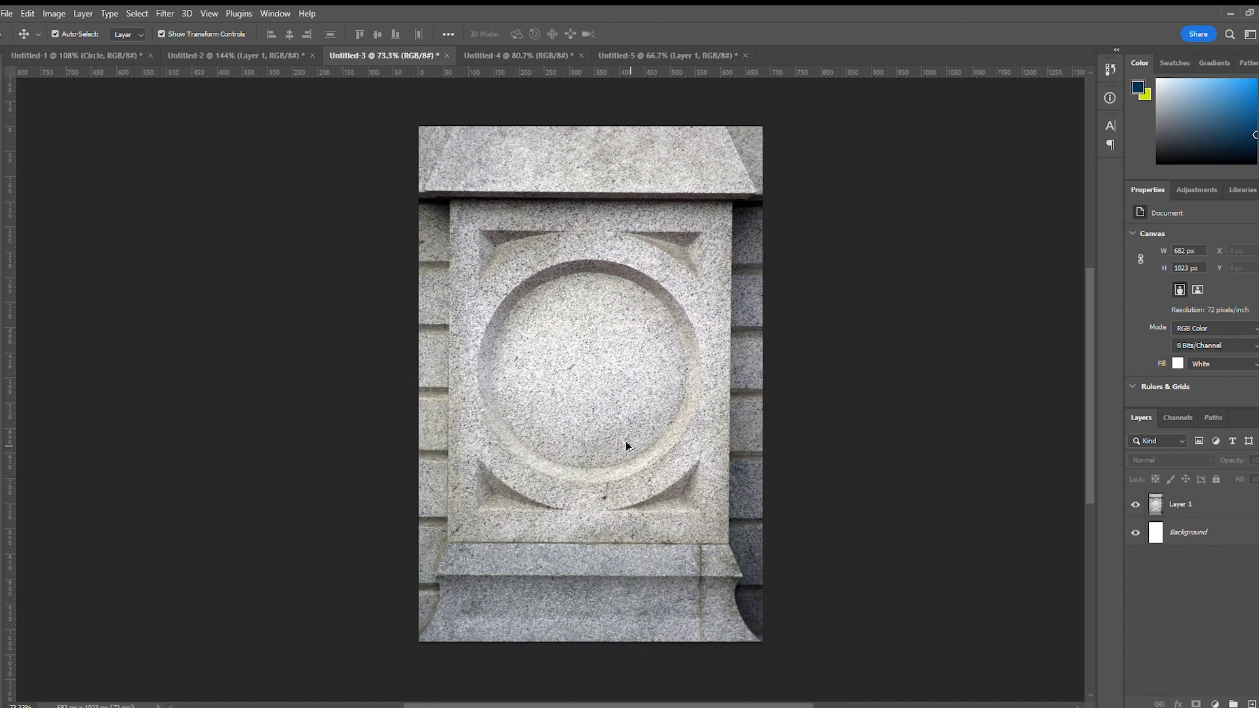
scroll(626, 446, up, 5)
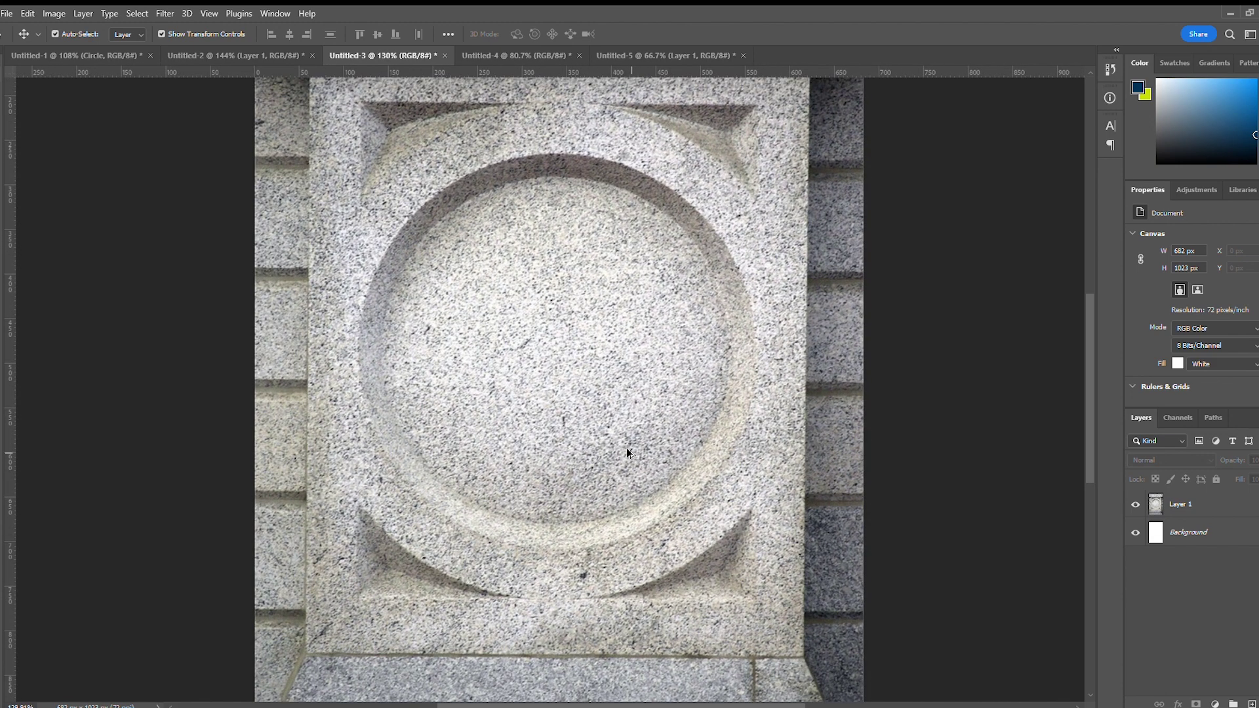
scroll(623, 452, up, 1)
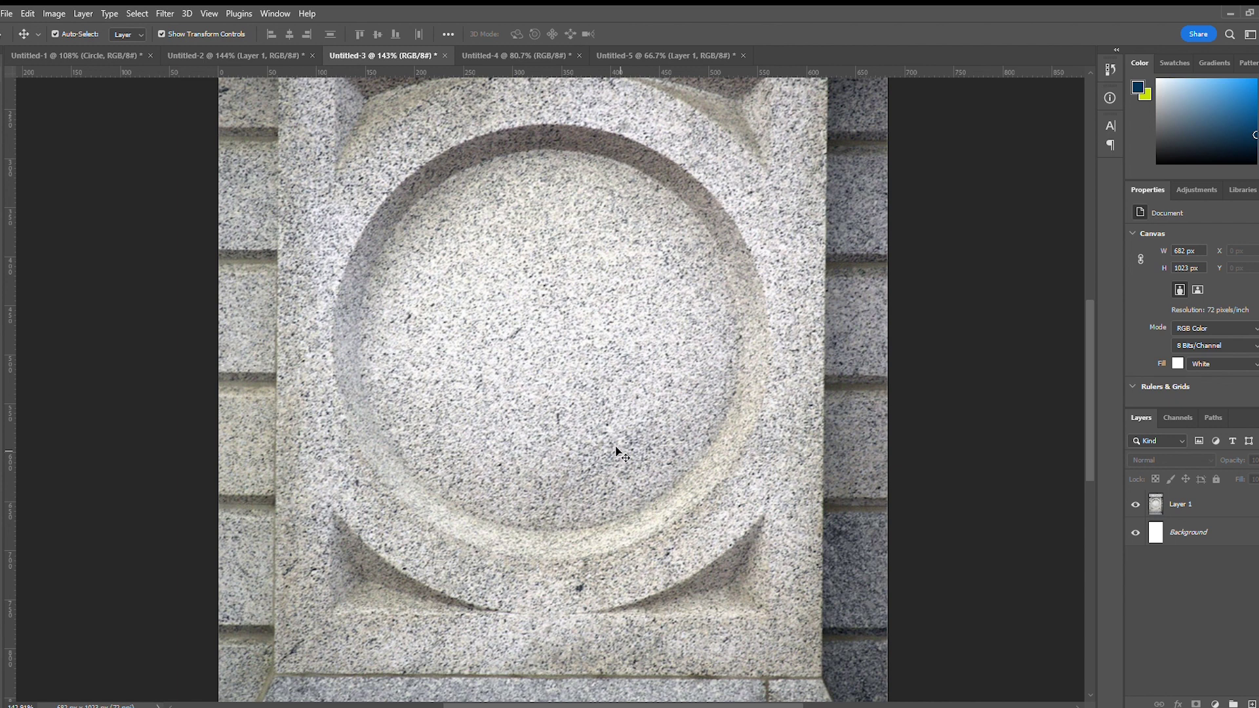
scroll(619, 452, up, 3)
scroll(614, 462, down, 1)
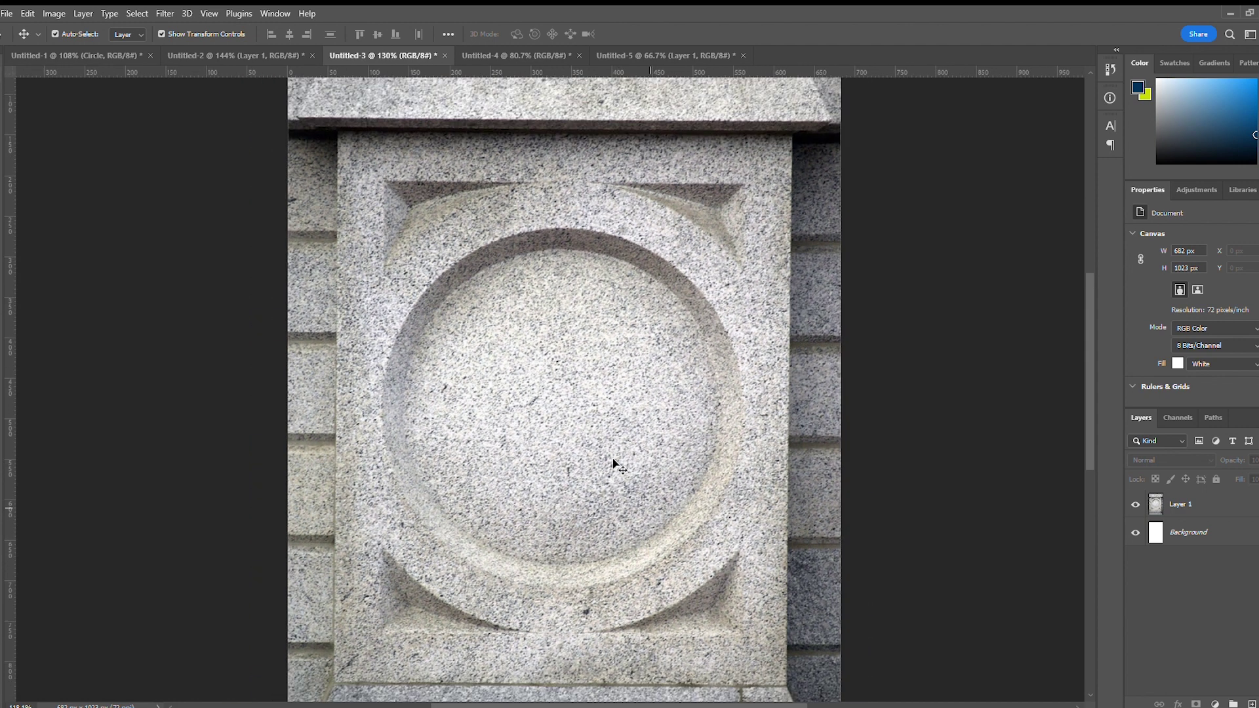
scroll(613, 459, down, 1)
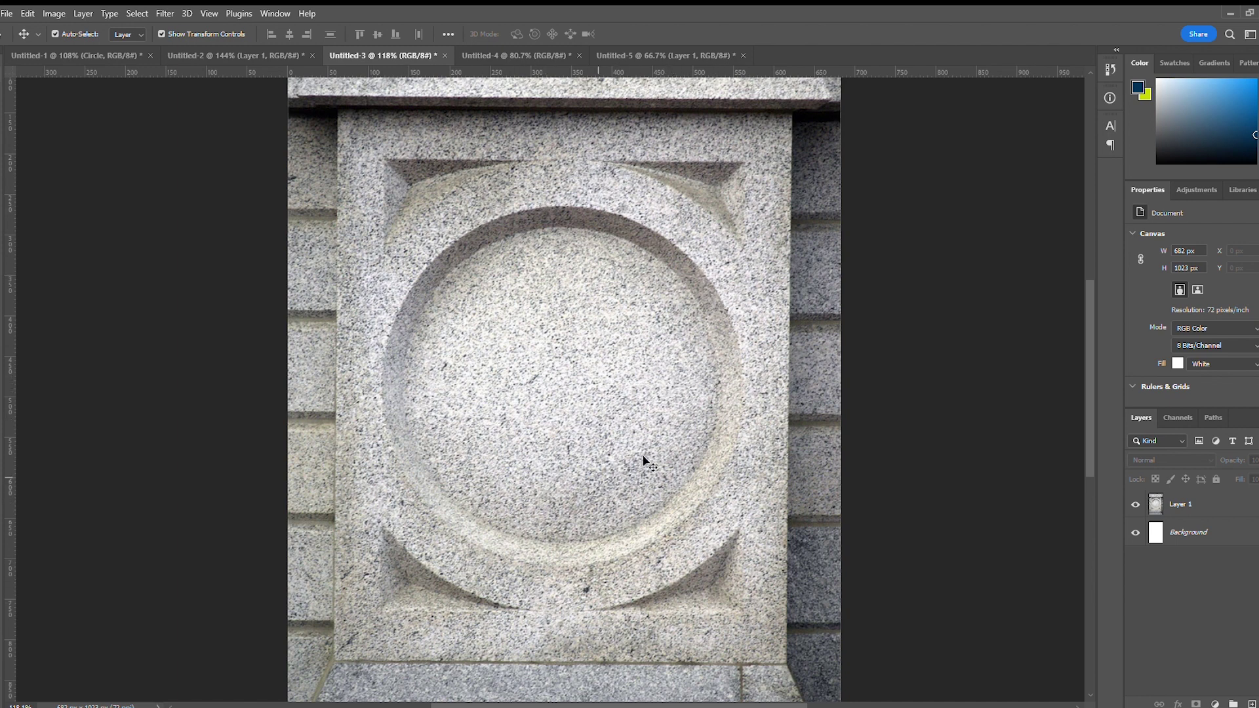
Step: Return to the Untitled-1 document and show the Blue layer over the lettering in the frame's lower panel
click(46, 56)
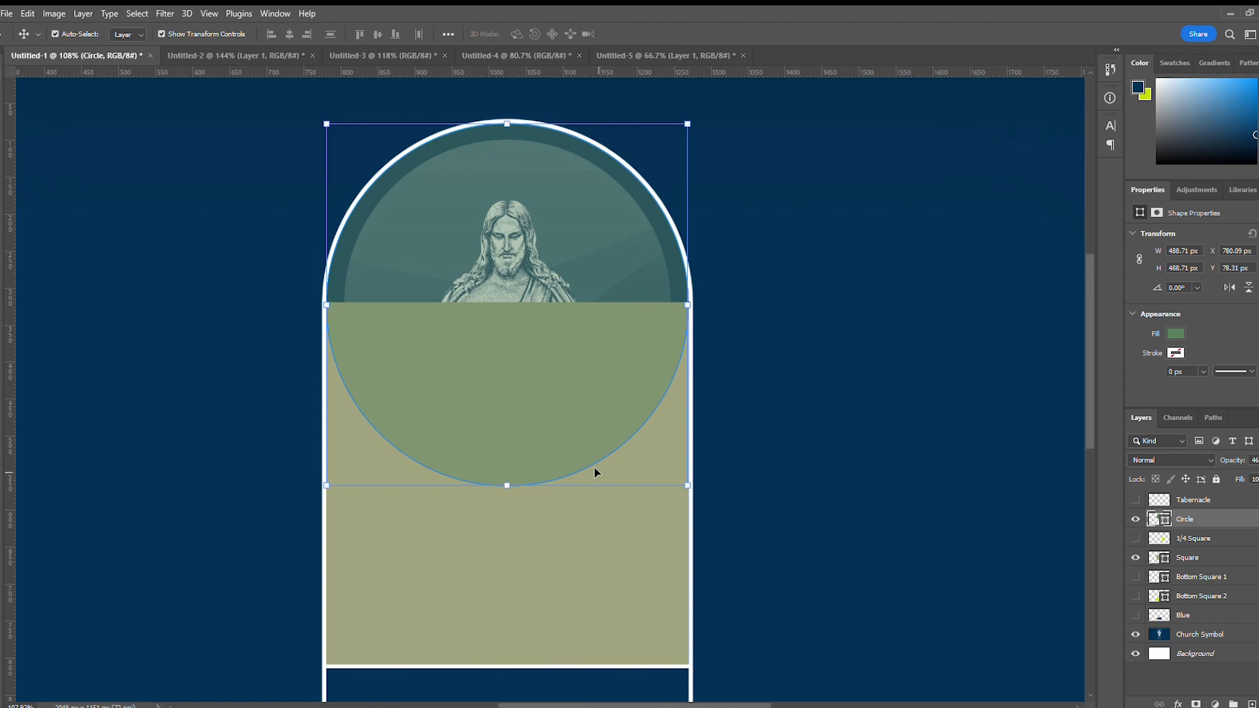
scroll(511, 325, down, 6)
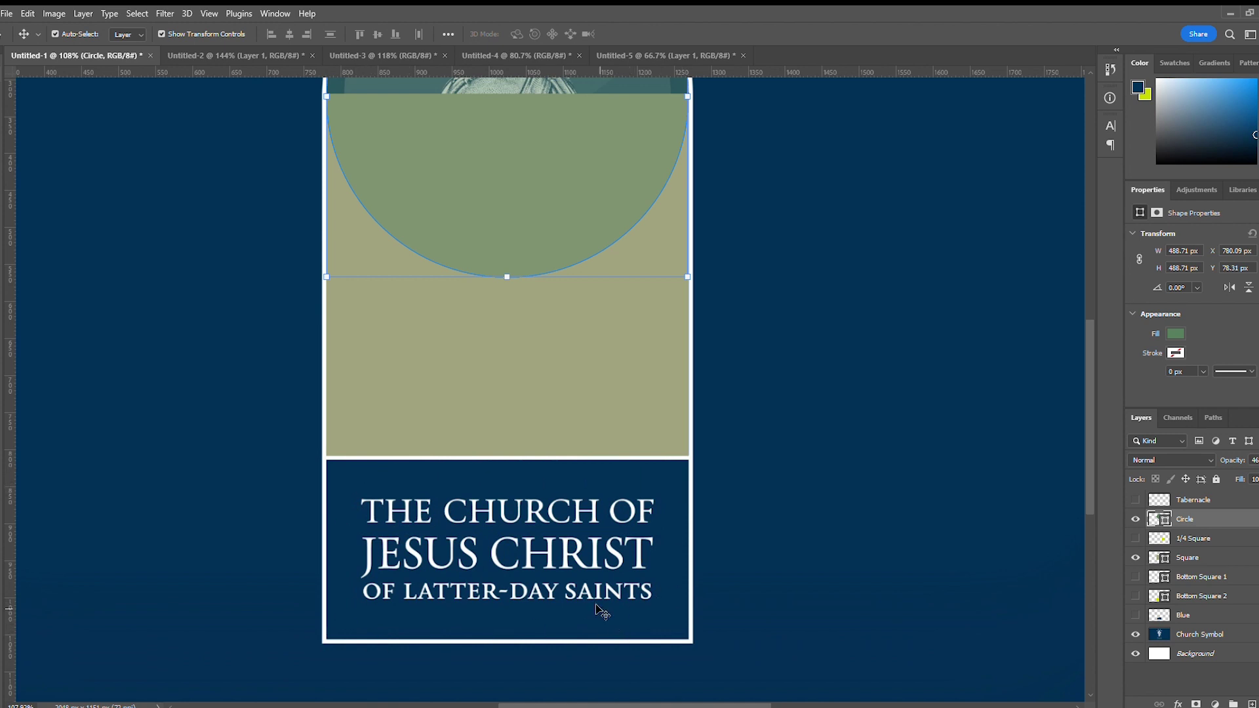
scroll(551, 631, up, 1)
scroll(482, 593, up, 1)
scroll(482, 593, up, 3)
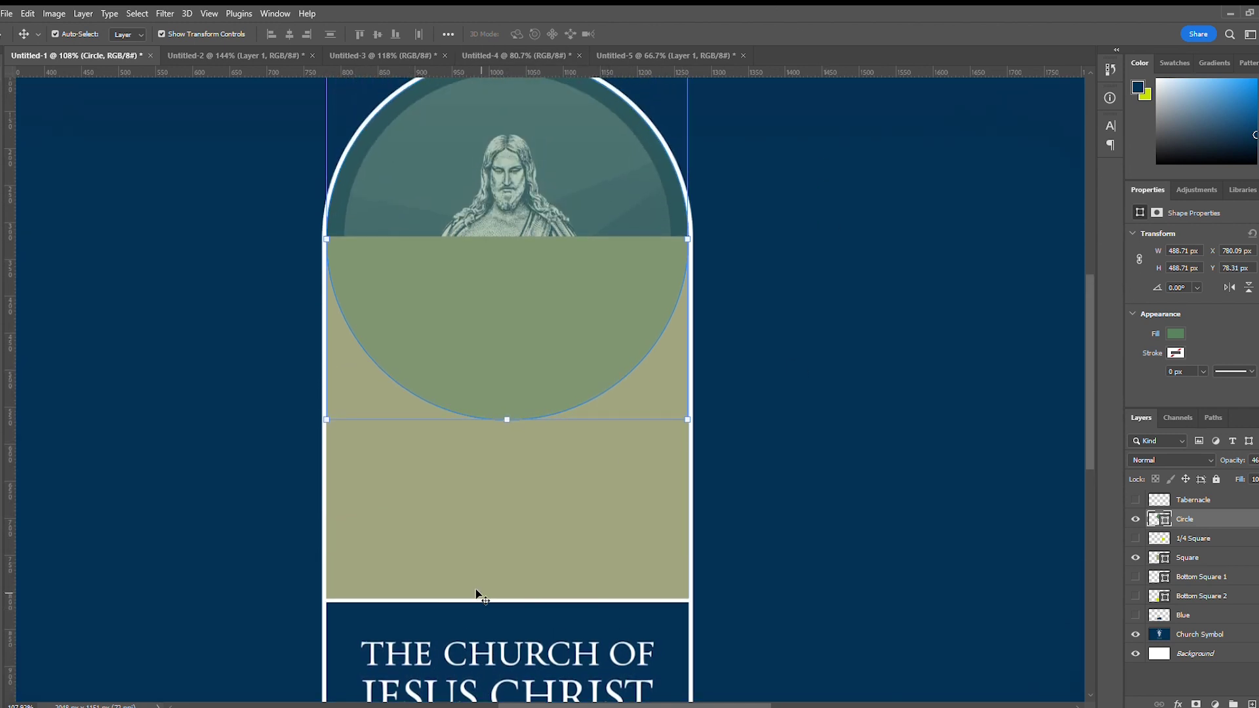
scroll(489, 450, up, 1)
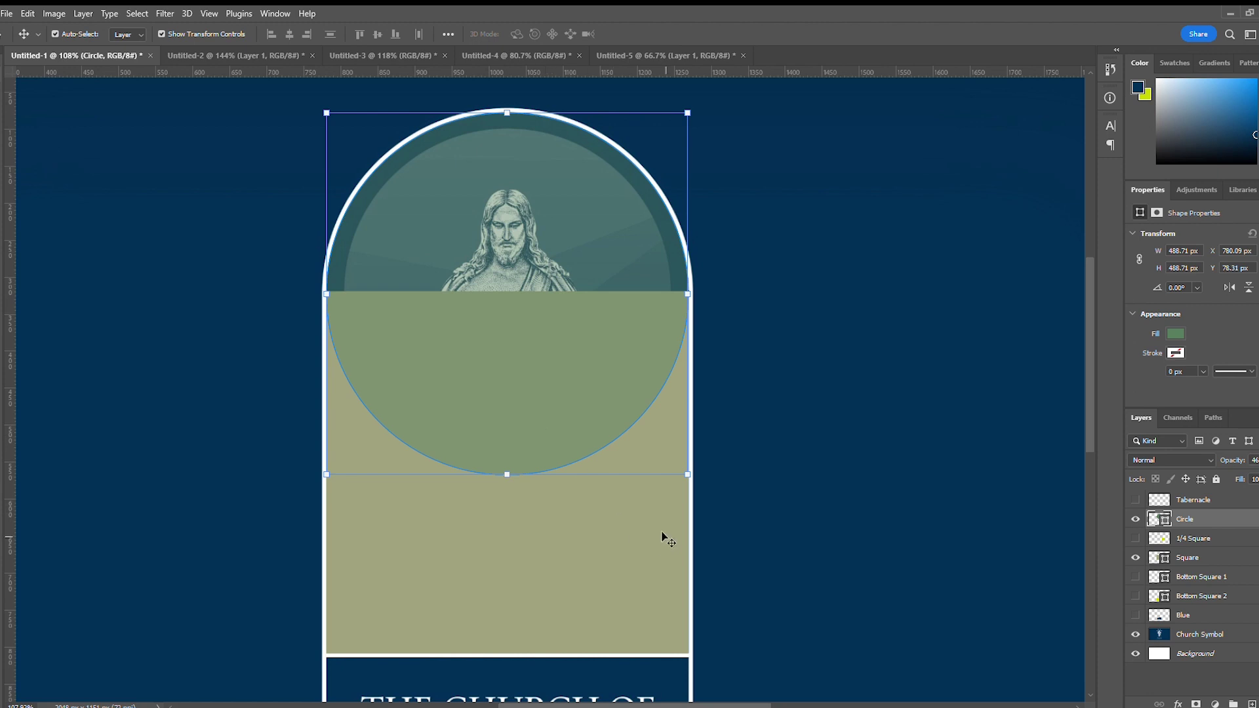
scroll(665, 537, down, 1)
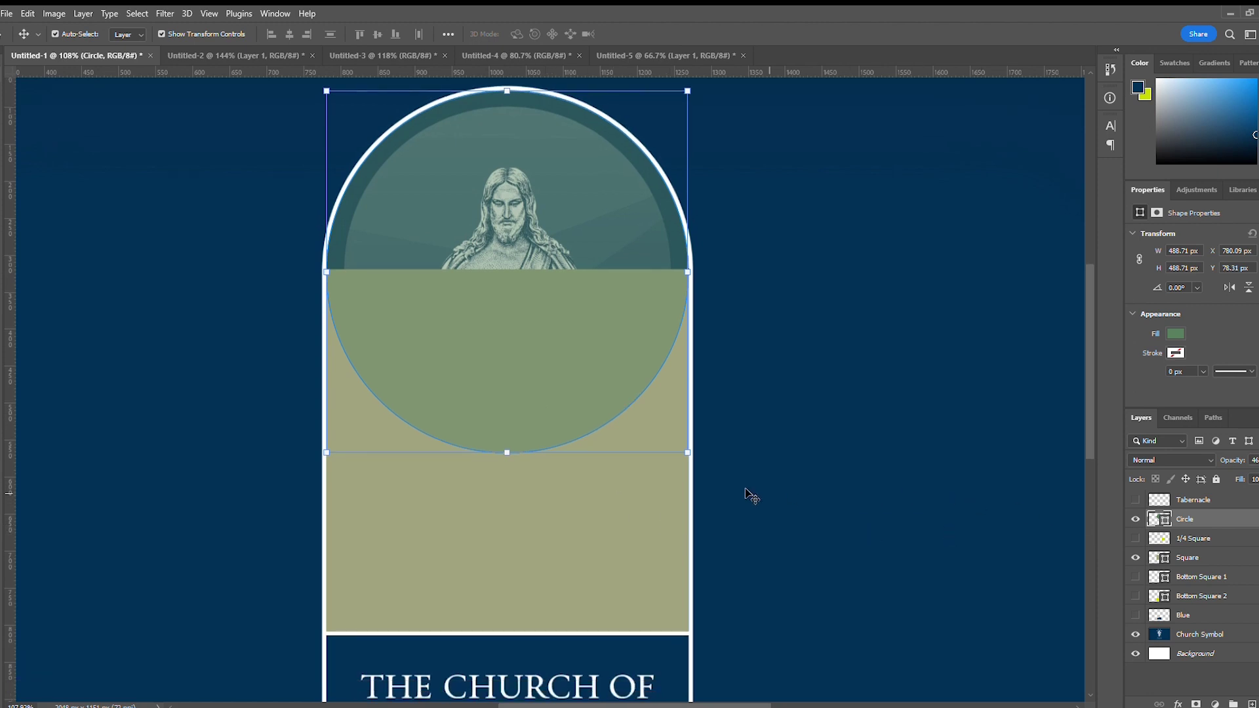
scroll(737, 512, down, 8)
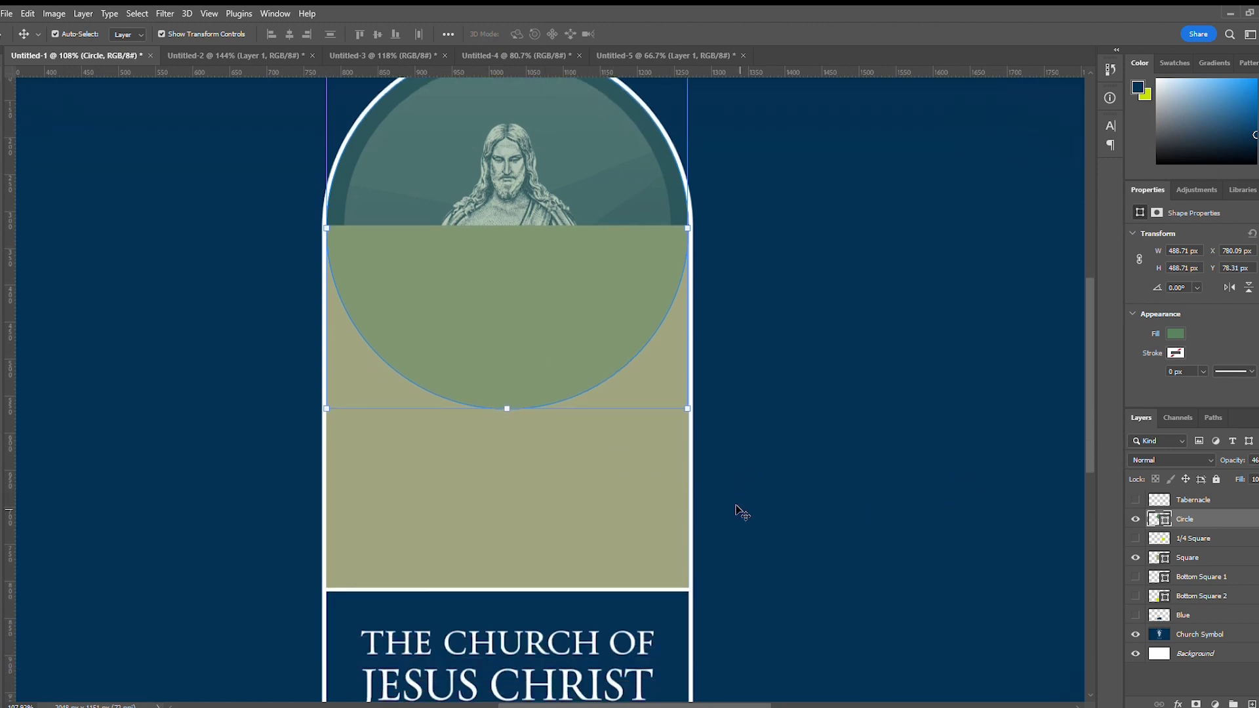
scroll(741, 511, down, 4)
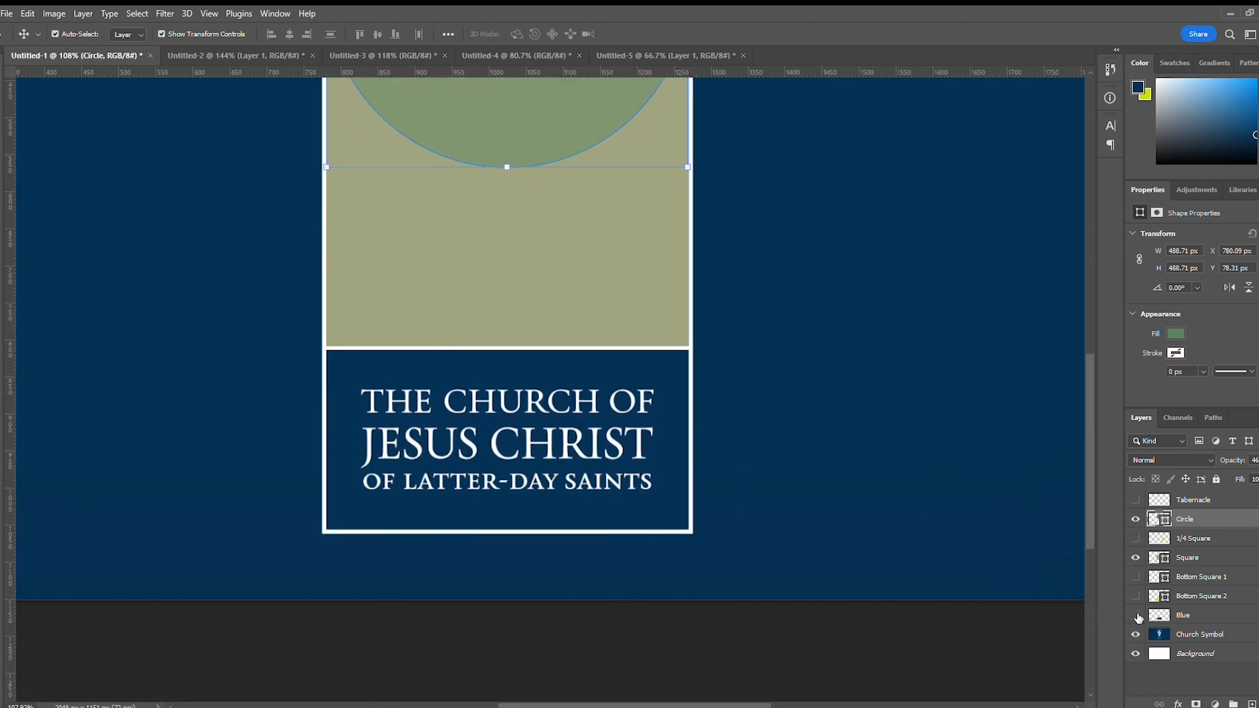
click(1136, 615)
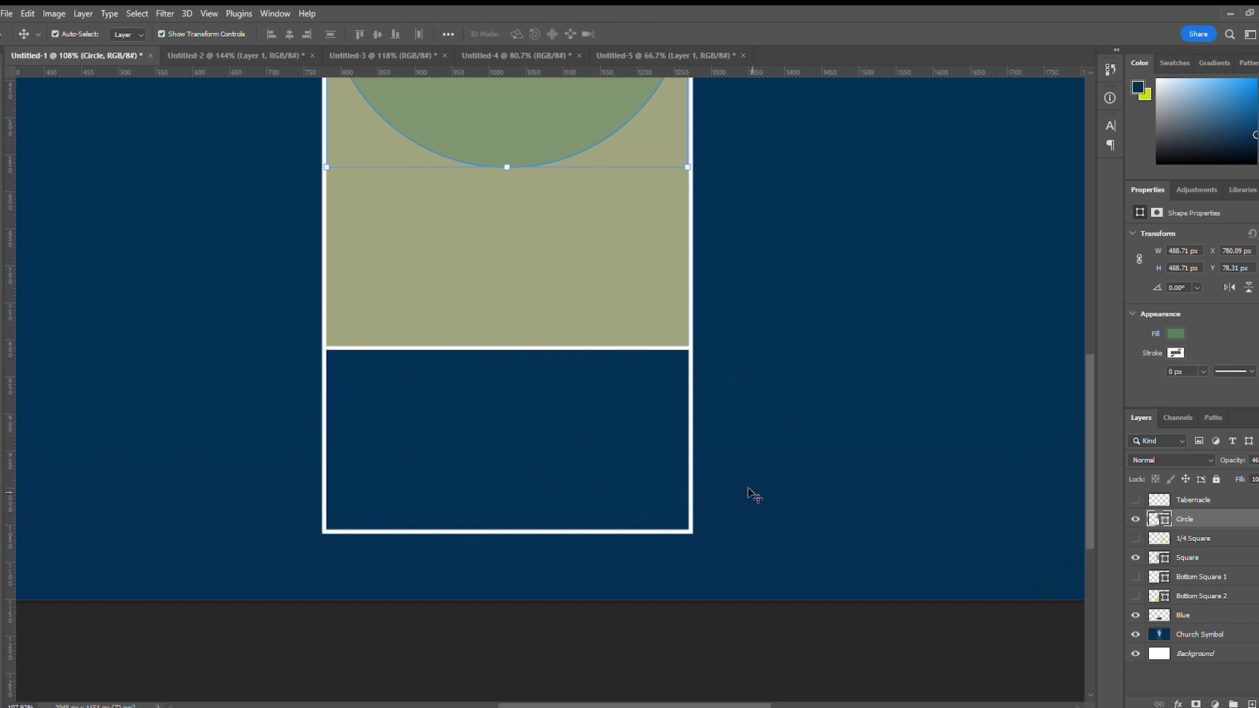
Step: Show the Tabernacle layer over the lower panel for comparison, and hide it again
click(1135, 501)
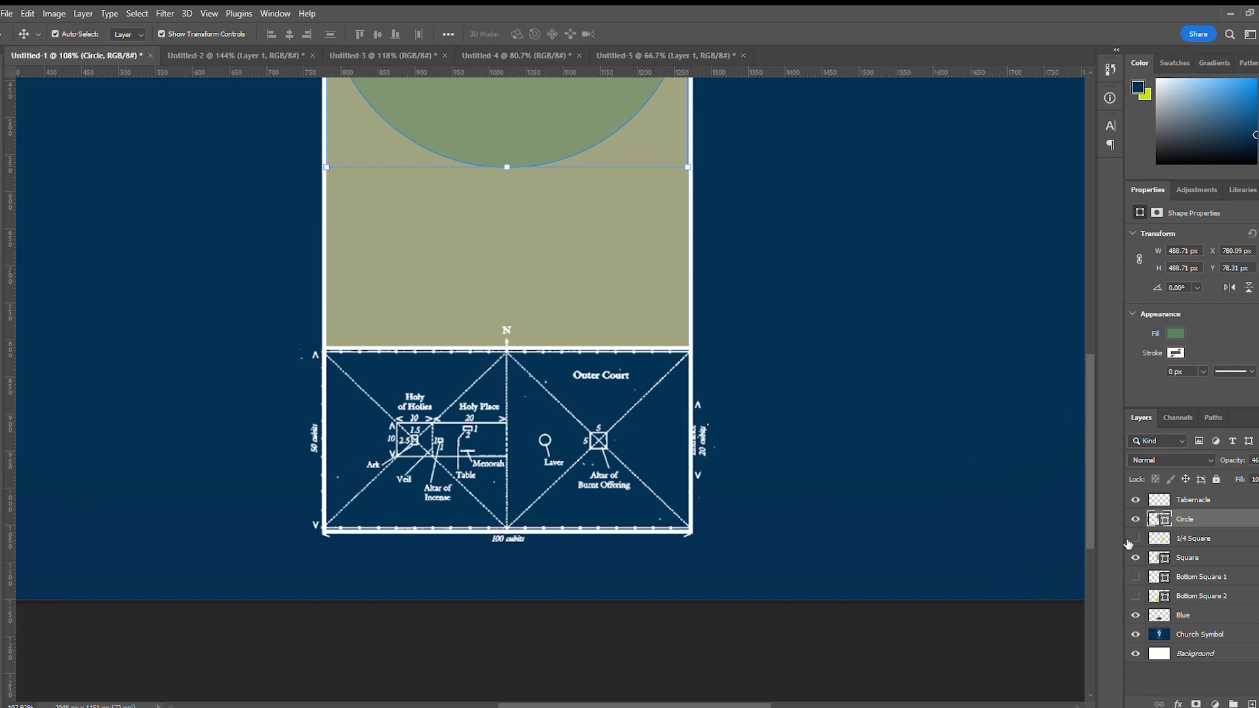
click(1136, 500)
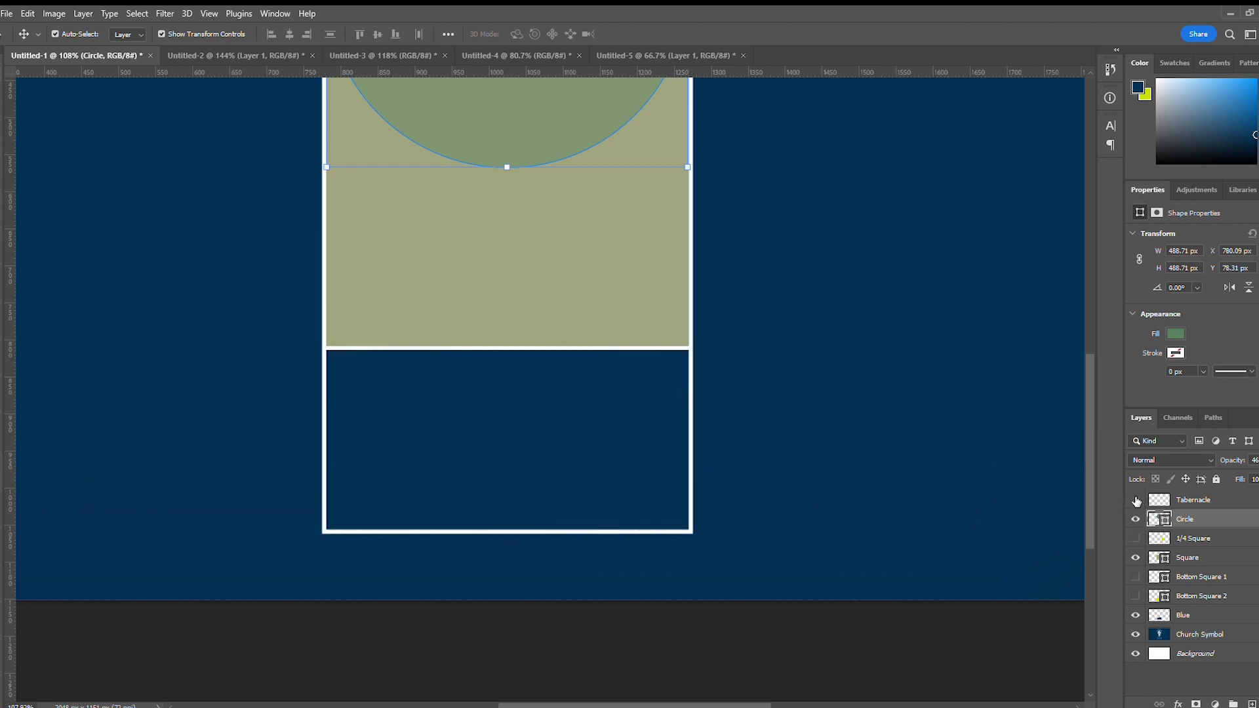
Step: Show the Bottom Square 1 and Bottom Square 2 layers and inspect the gap between the two squares
click(1136, 577)
click(1135, 597)
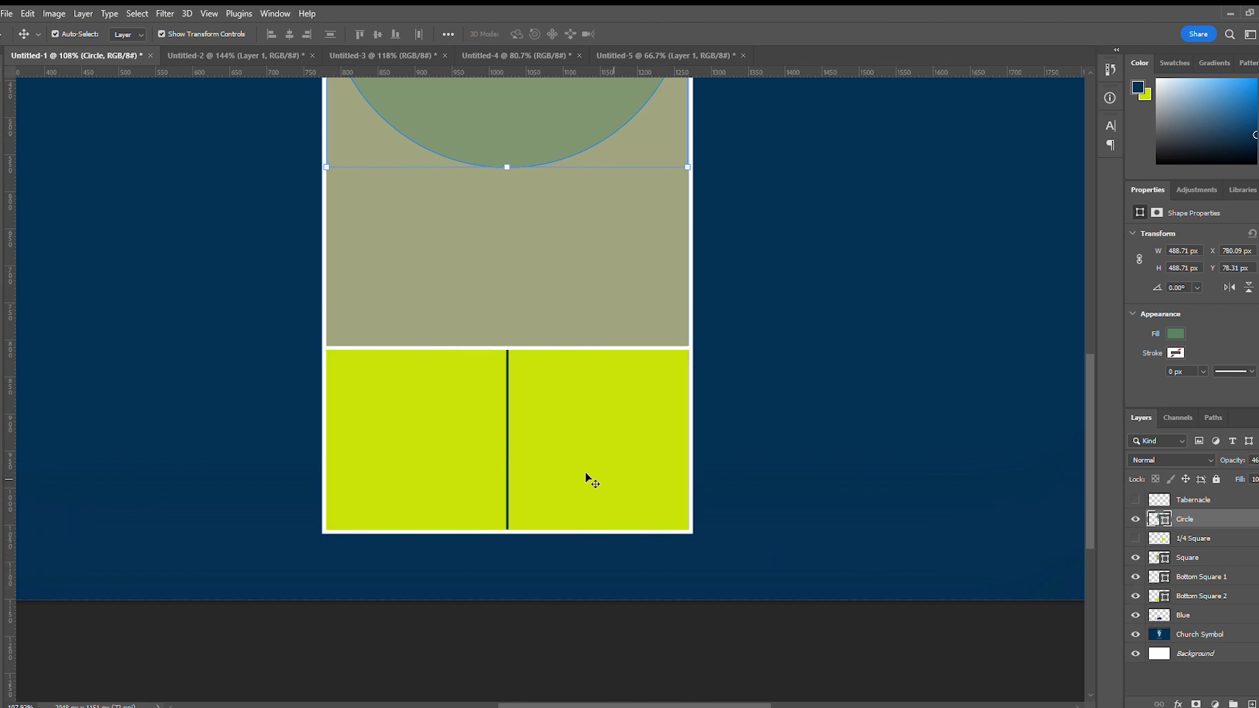
scroll(522, 436, up, 10)
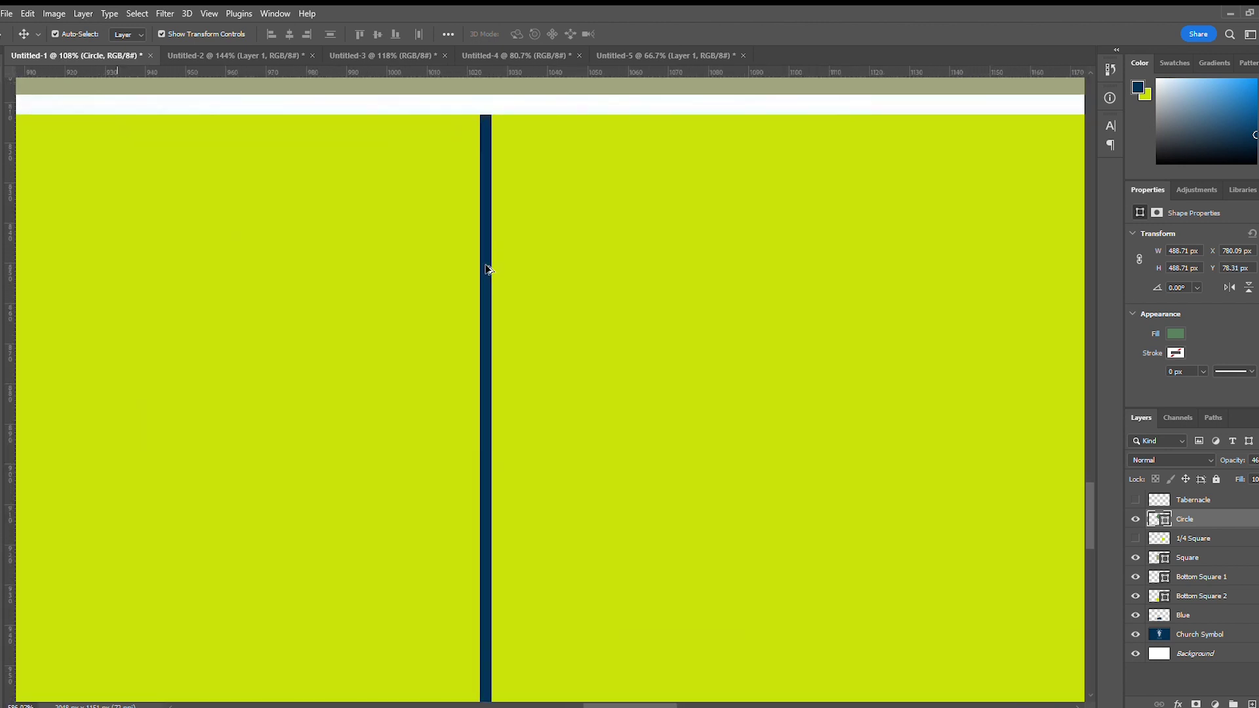
scroll(485, 271, up, 3)
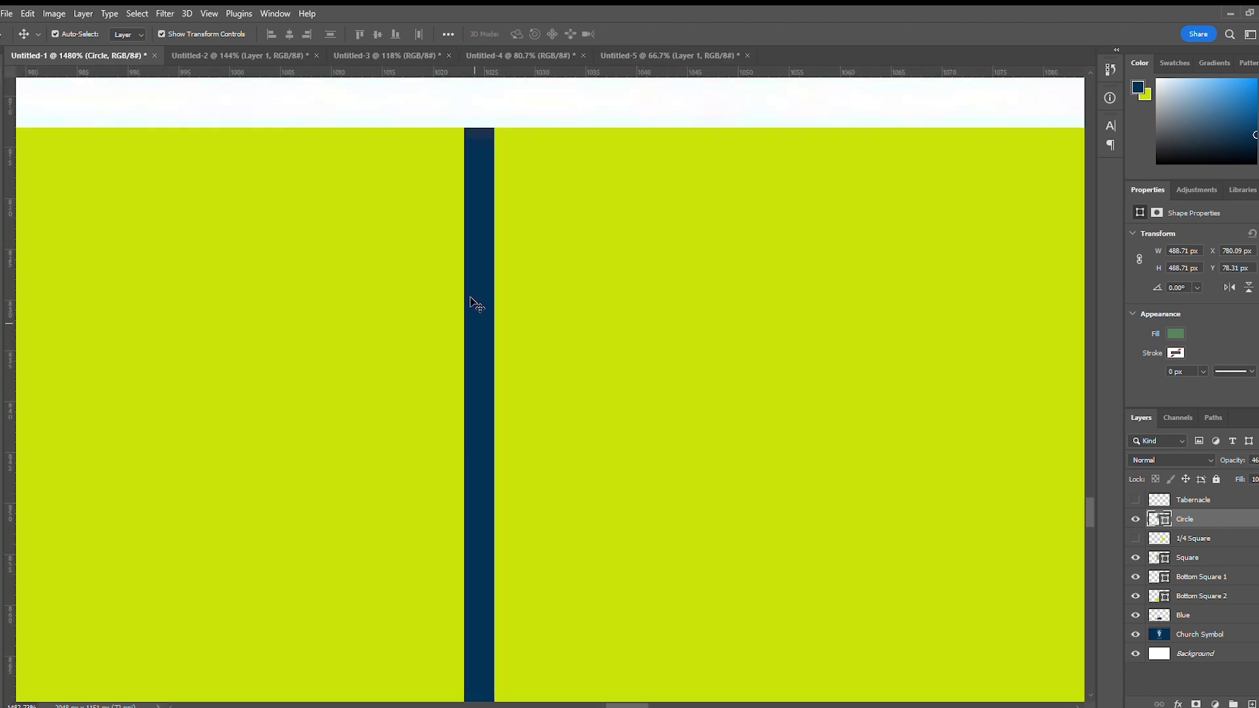
Step: Scale the Bottom Square 1 shape up proportionally from its lower inner corner to about 244 px, towards the other square
scroll(470, 298, down, 10)
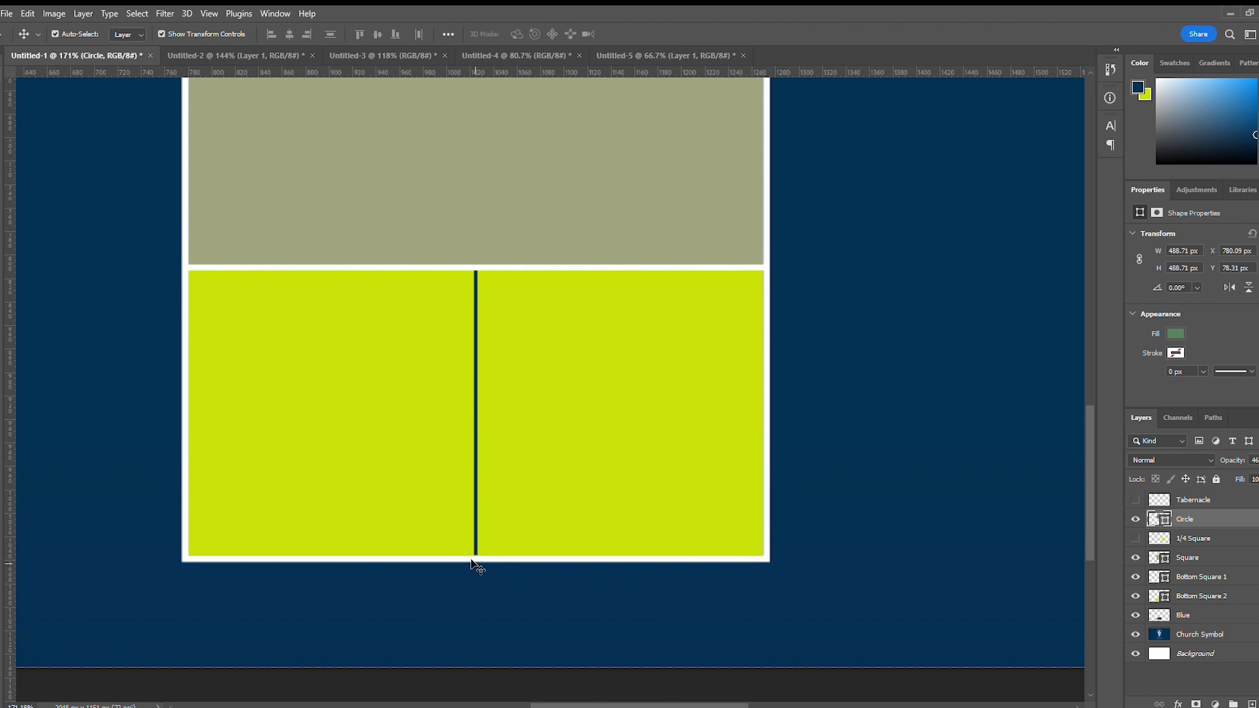
click(493, 516)
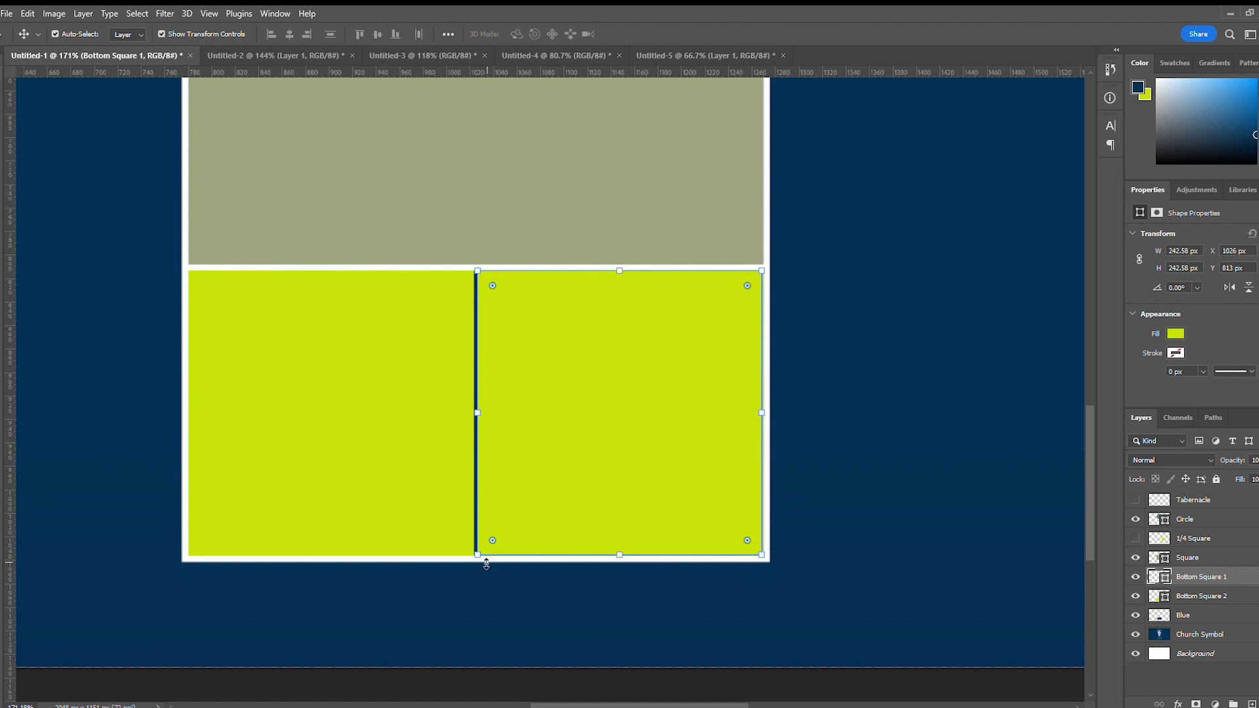
scroll(470, 591, up, 2)
scroll(471, 591, up, 4)
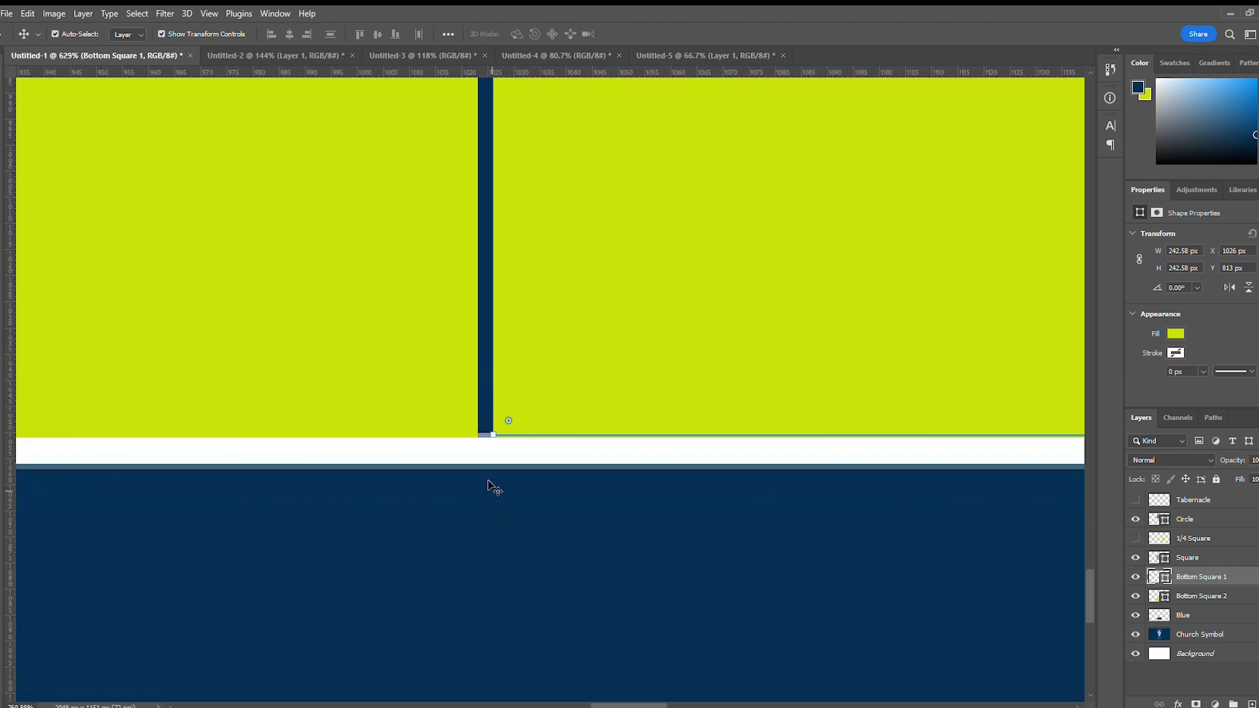
click(492, 435)
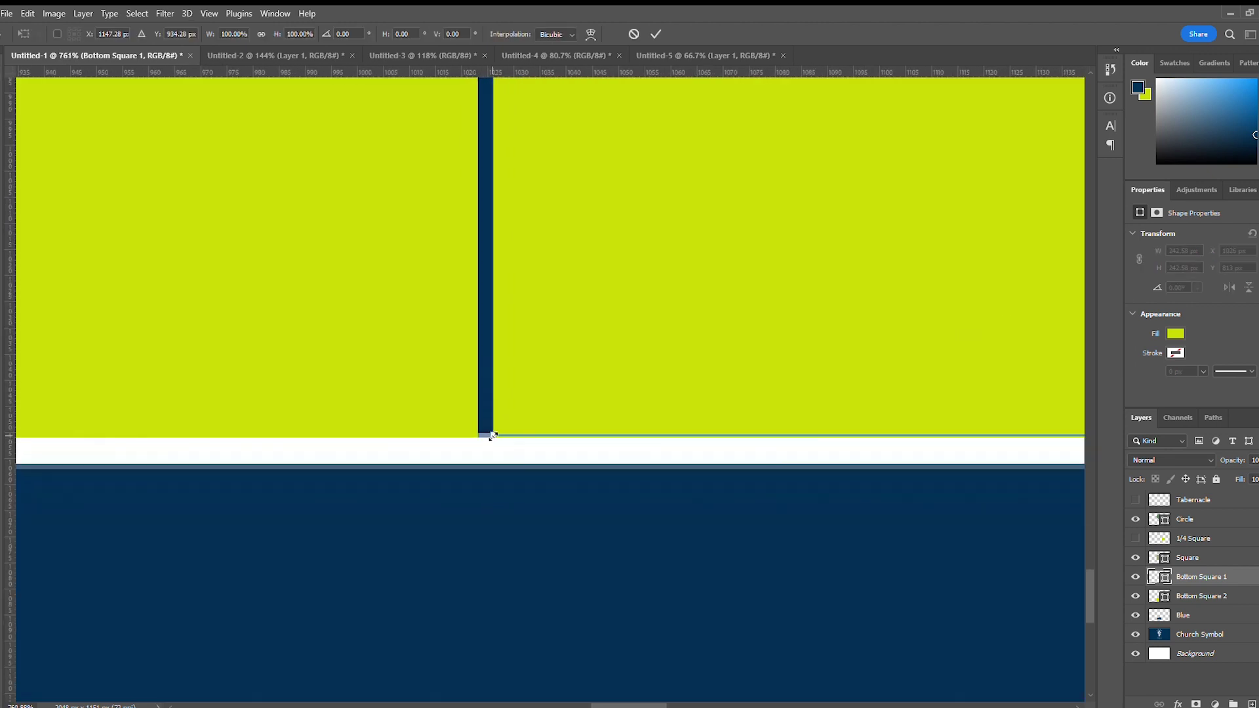
drag(492, 436, 486, 443)
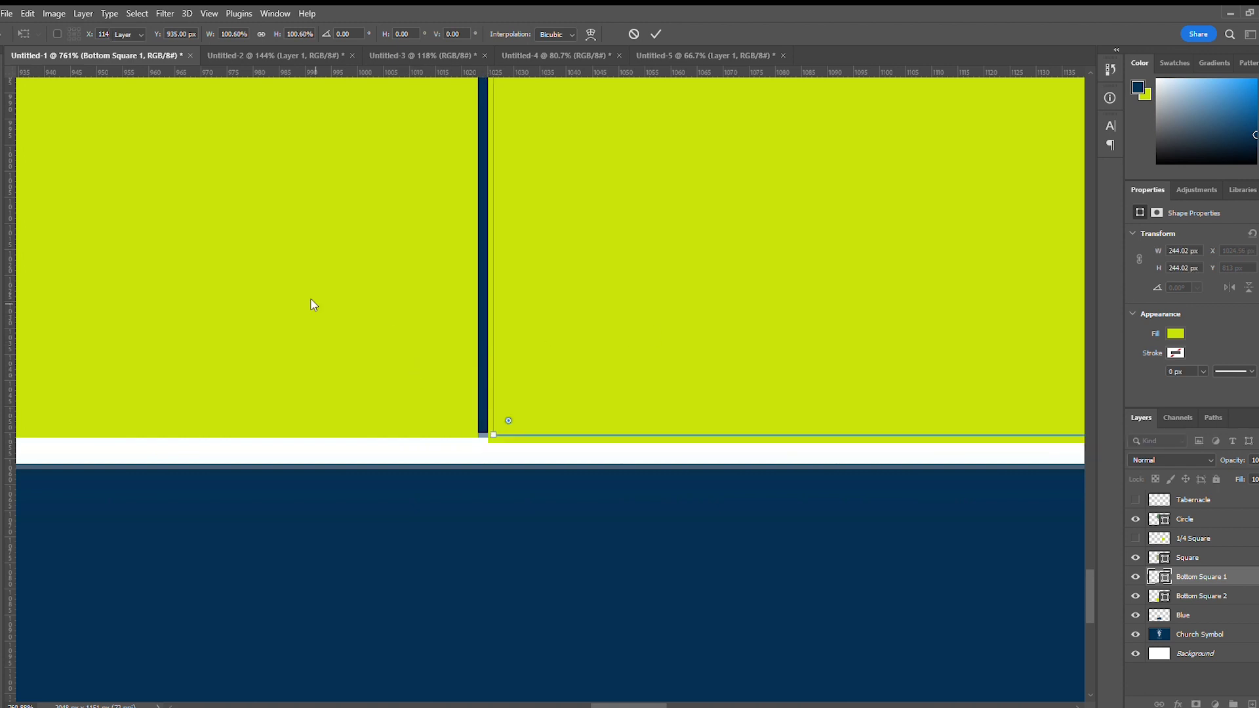
key(Return)
Step: Scale the Bottom Square 2 shape up to about 245 px so its inner edge meets the neighbouring square
click(341, 316)
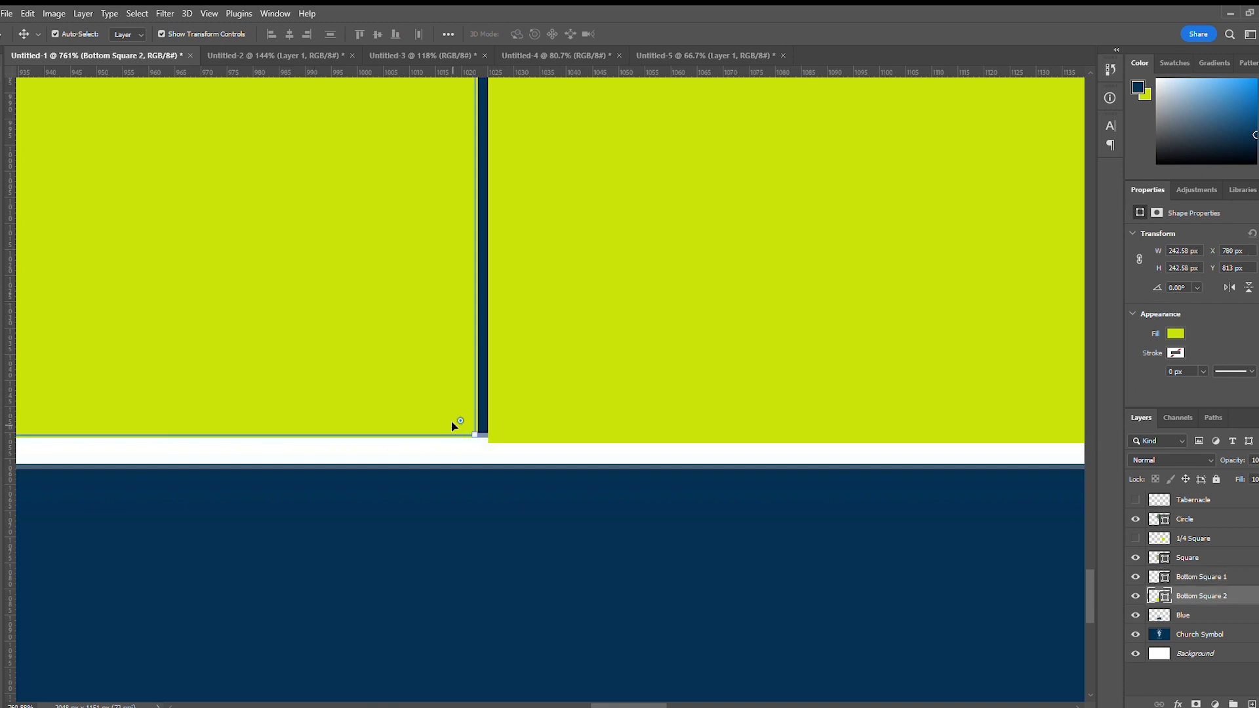
drag(475, 436, 487, 451)
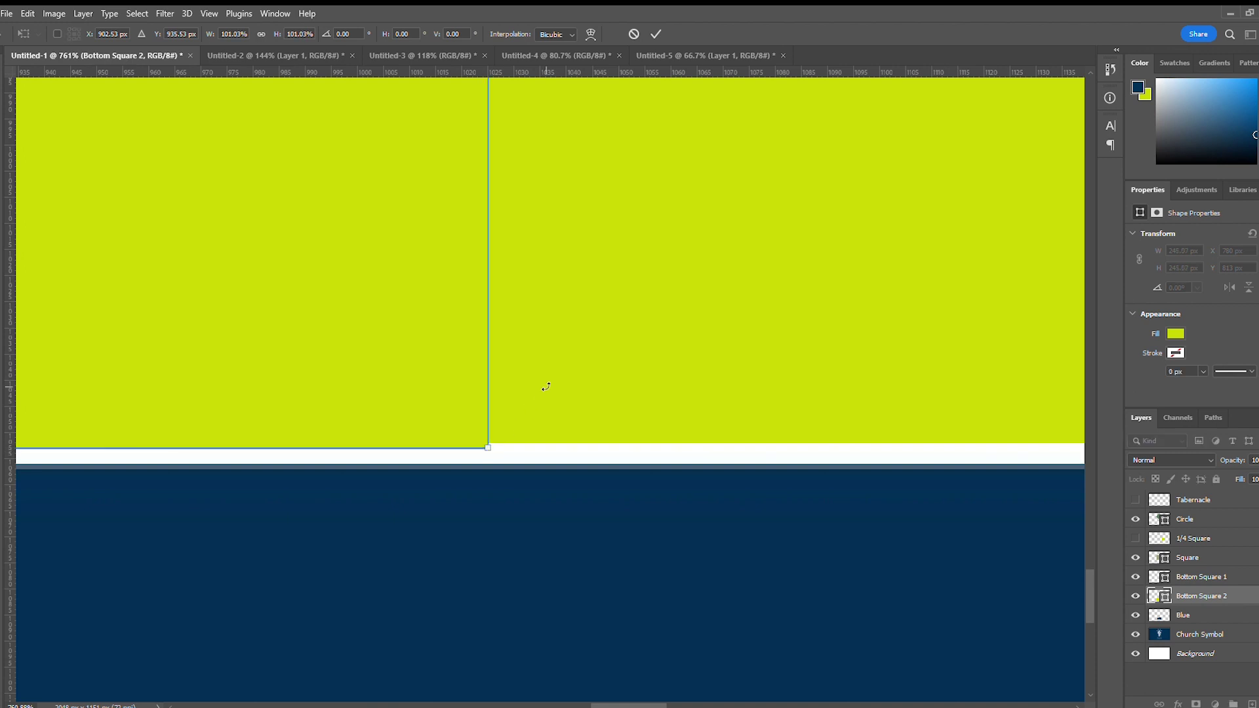
key(Return)
scroll(478, 426, down, 5)
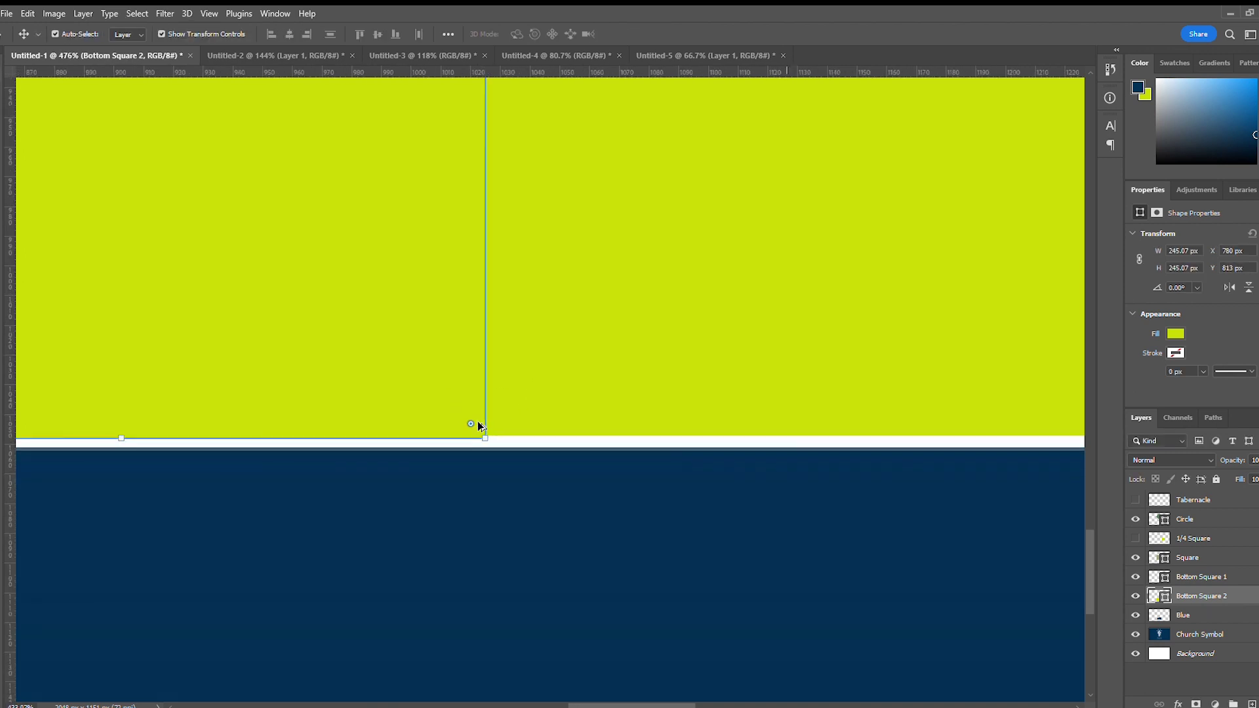
scroll(491, 457, up, 1)
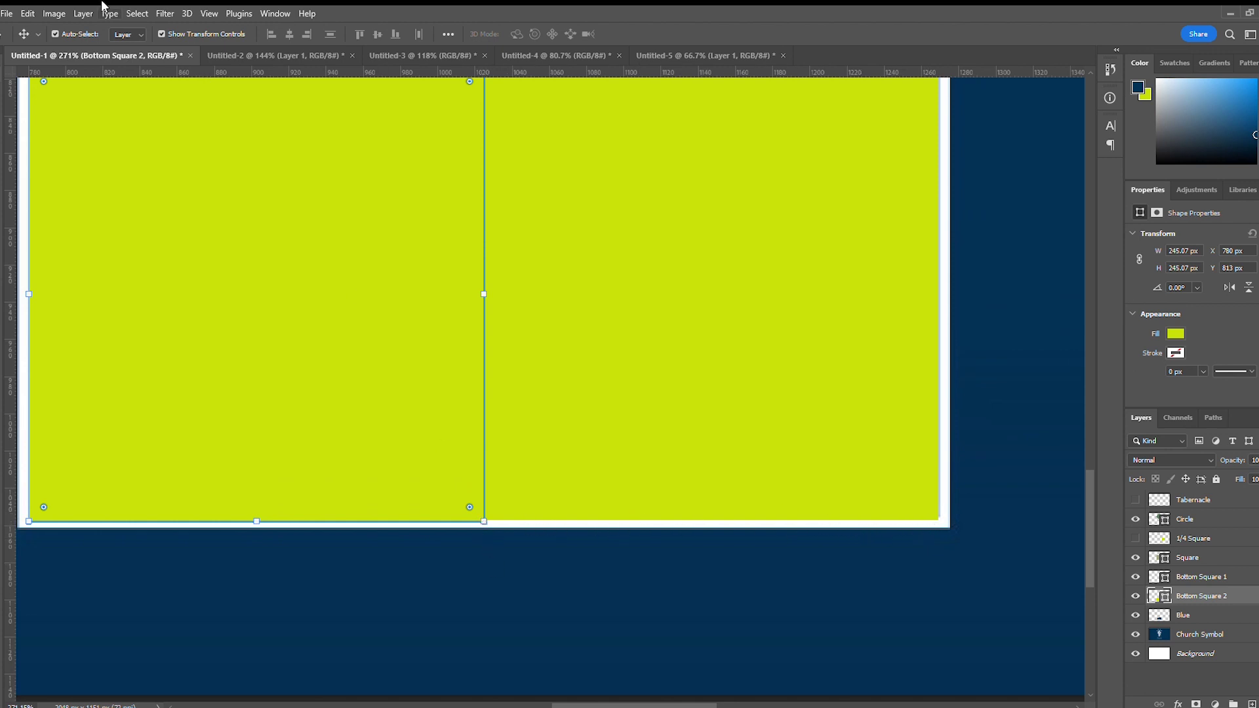
Step: Undo the enlargement of both bottom squares, keeping the Bottom Square 2 layer visible, and select the Church Symbol layer
key(ctrl+z)
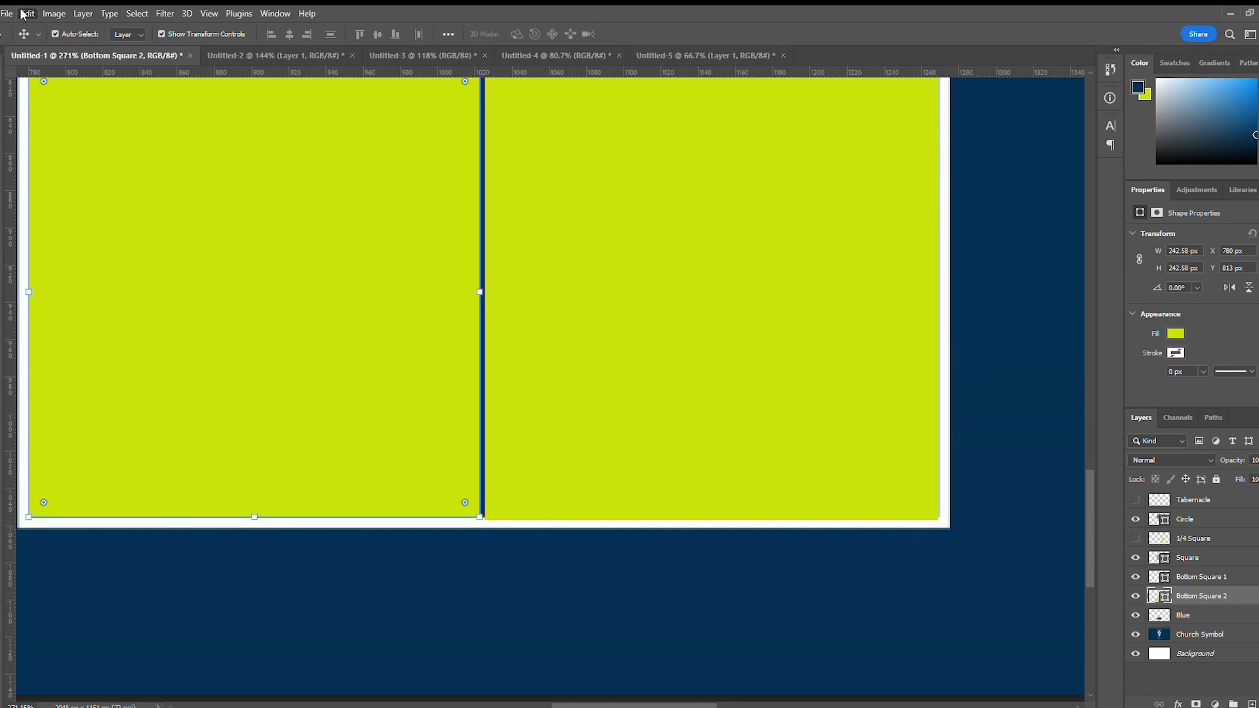
key(ctrl+z)
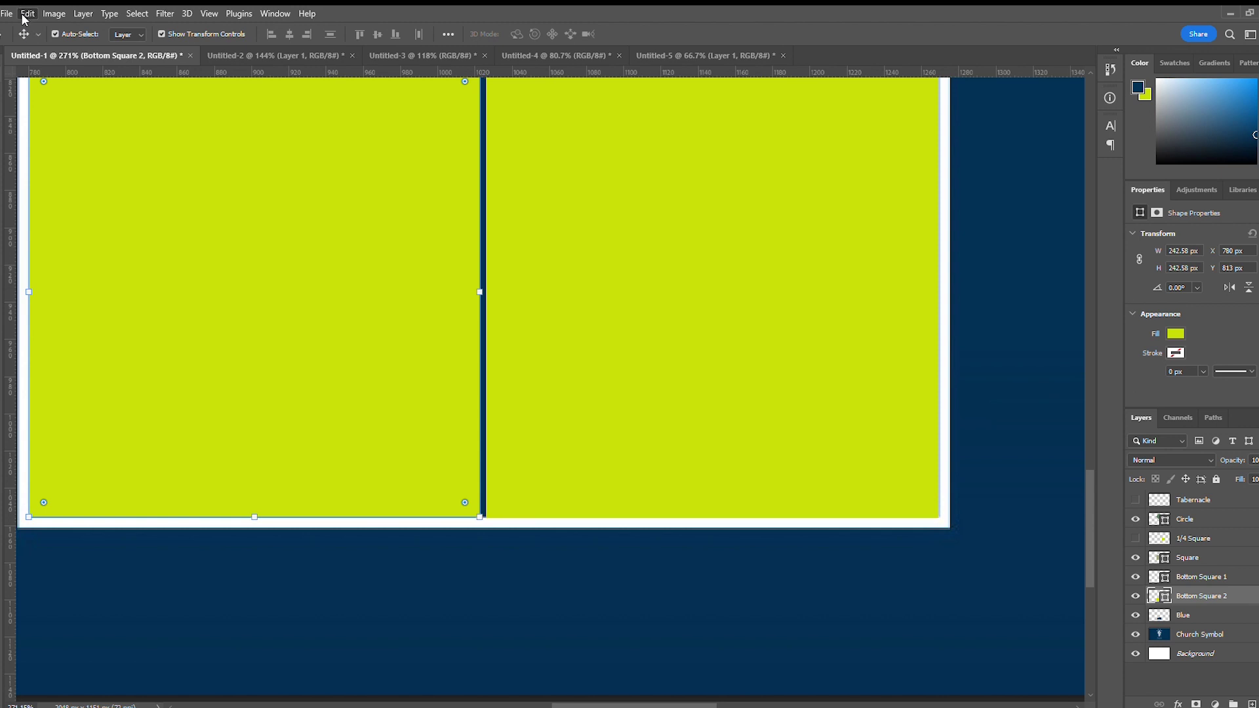
key(ctrl+z)
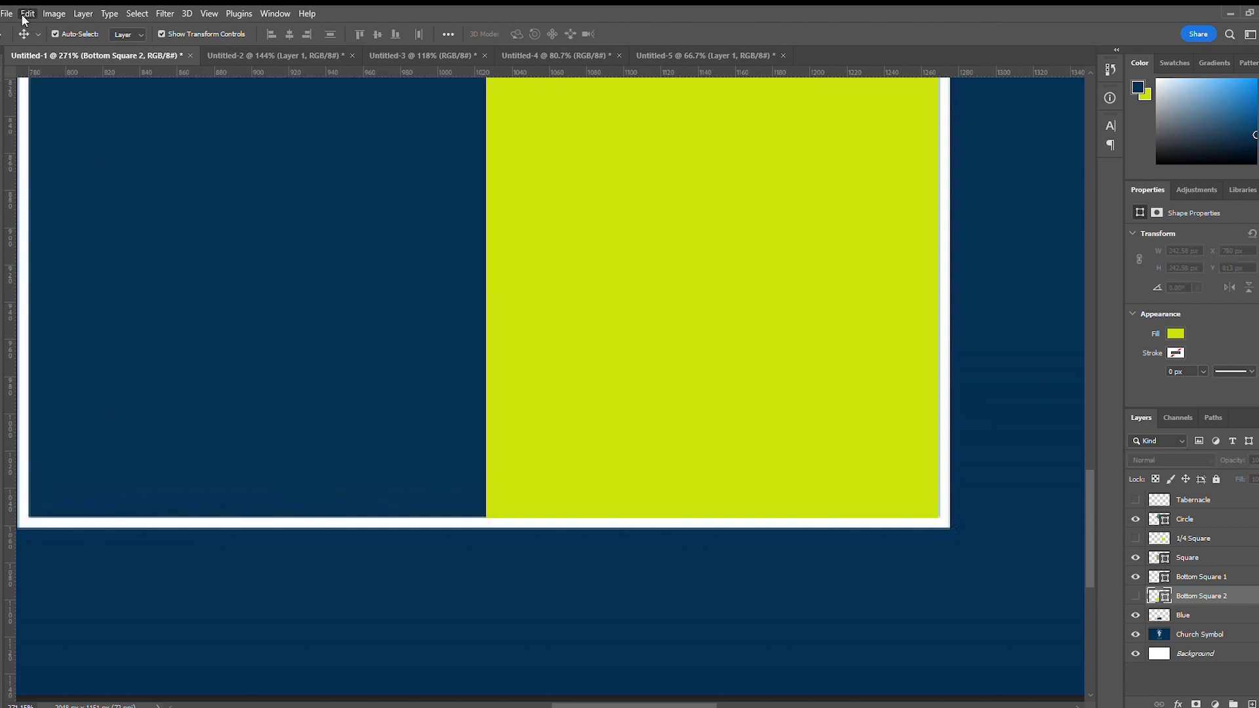
key(ctrl+shift+z)
click(493, 592)
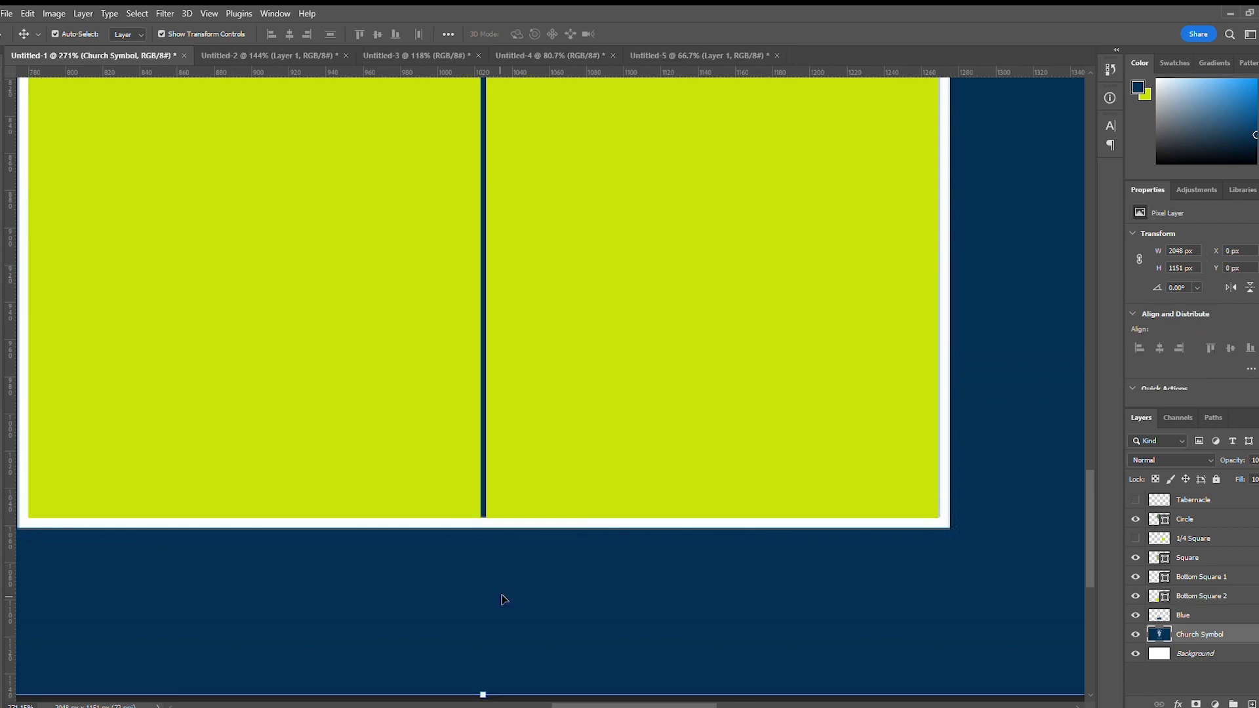
Step: Examine the stacked squares and the circle from the lower panel up to the arch of the church symbol
scroll(537, 587, down, 3)
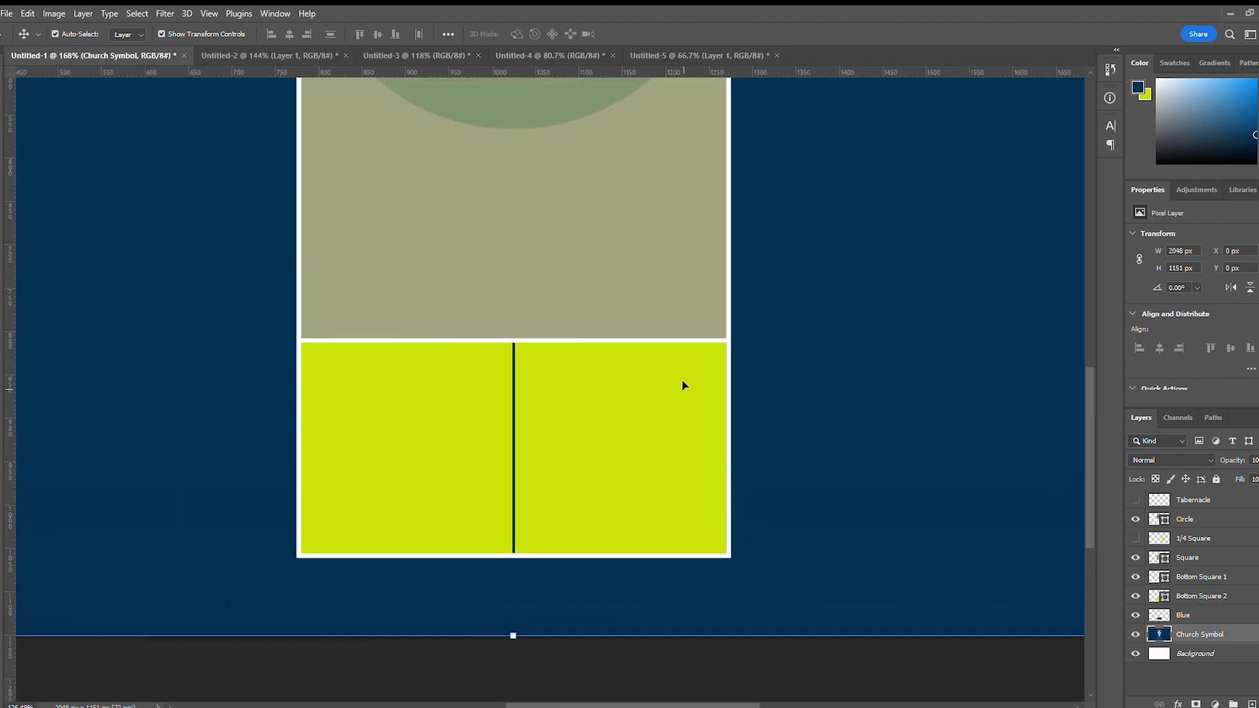
scroll(537, 529, down, 2)
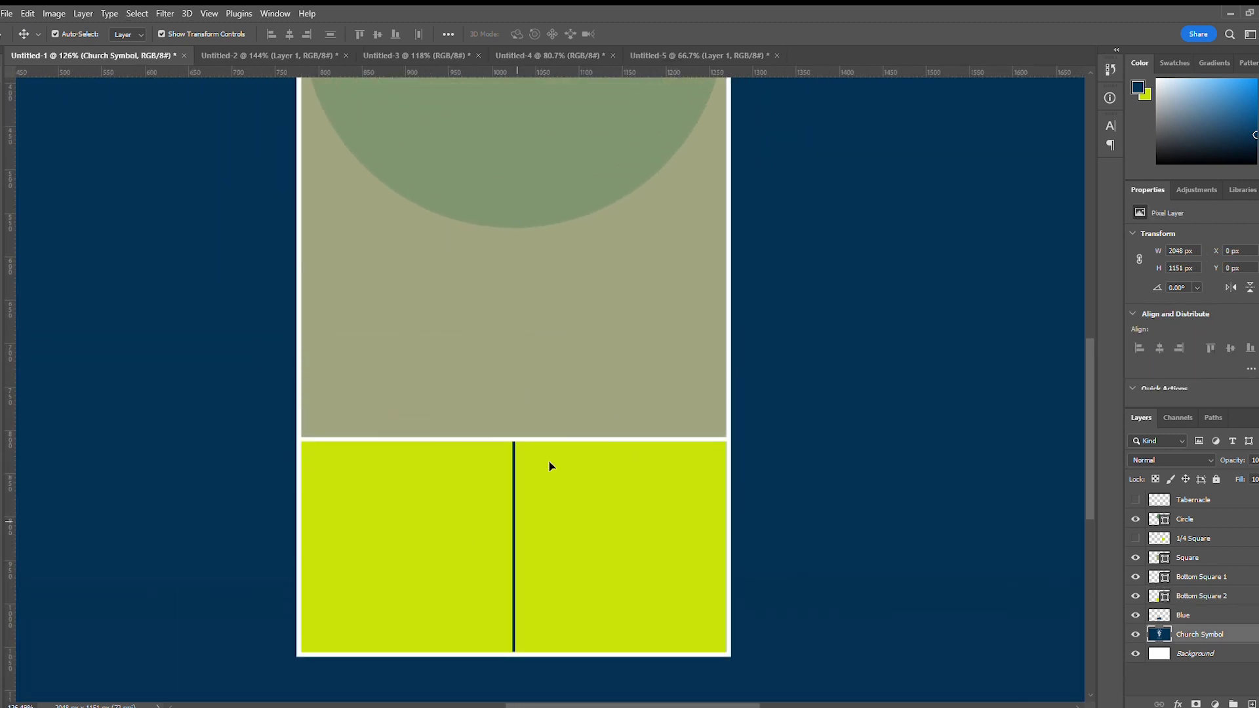
scroll(512, 563, up, 1)
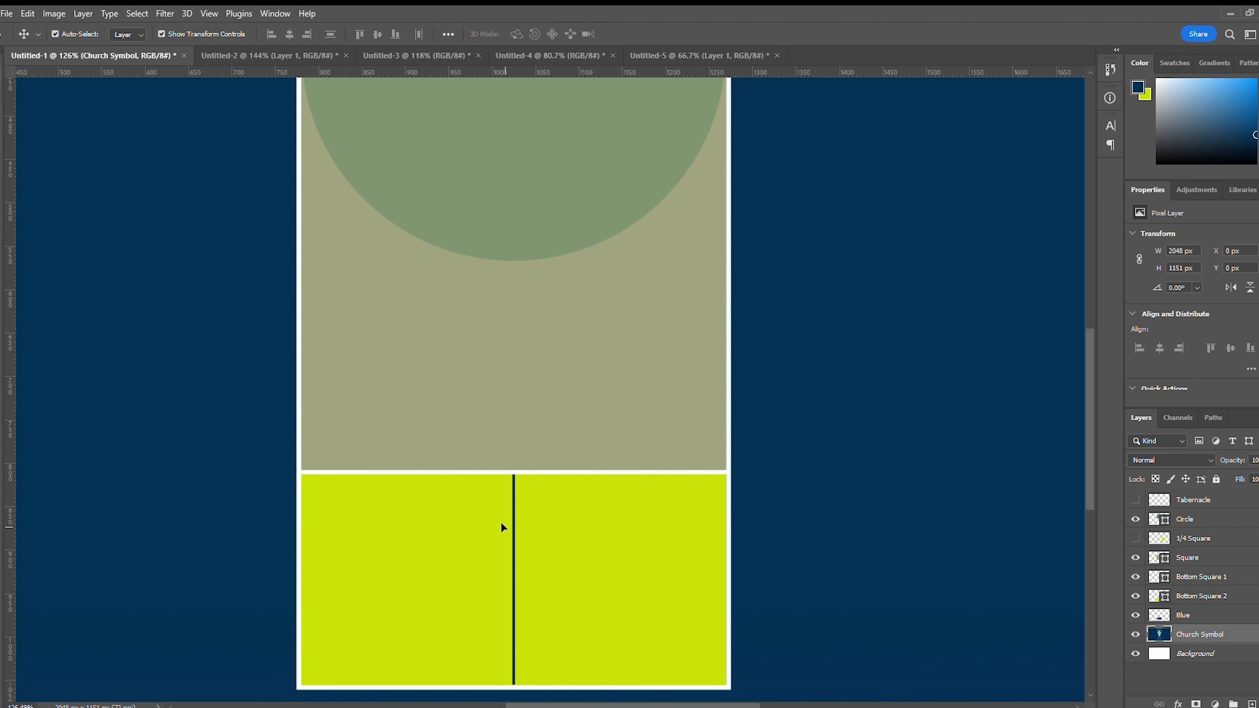
scroll(504, 529, up, 7)
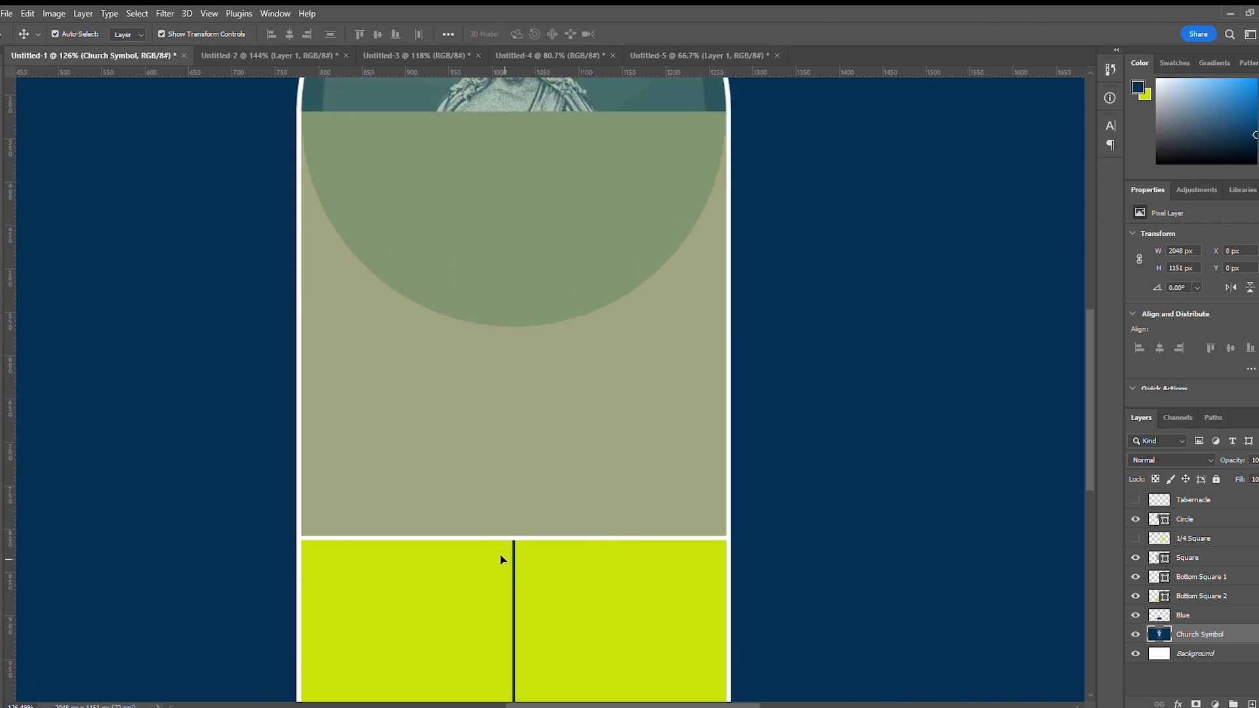
scroll(501, 558, up, 2)
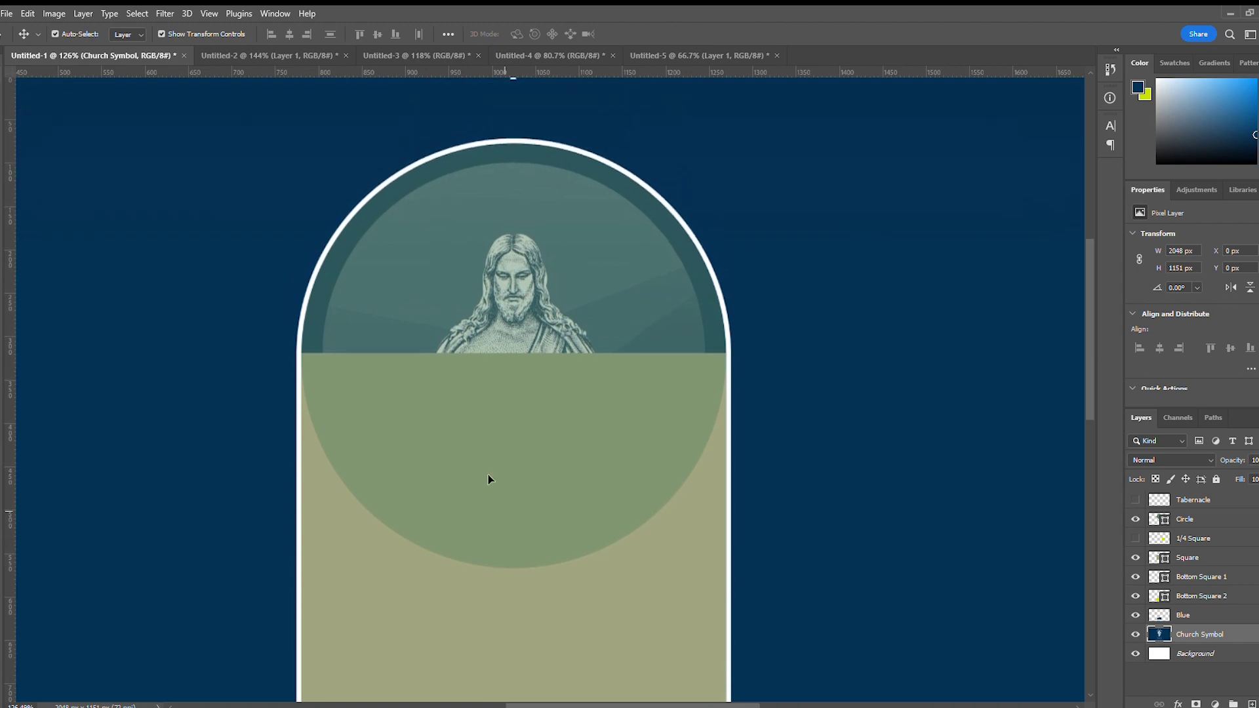
Step: Switch to the Untitled-2 document and examine the two round-ended buildings beside the circle-and-square overlay shapes in the aerial photo
click(251, 53)
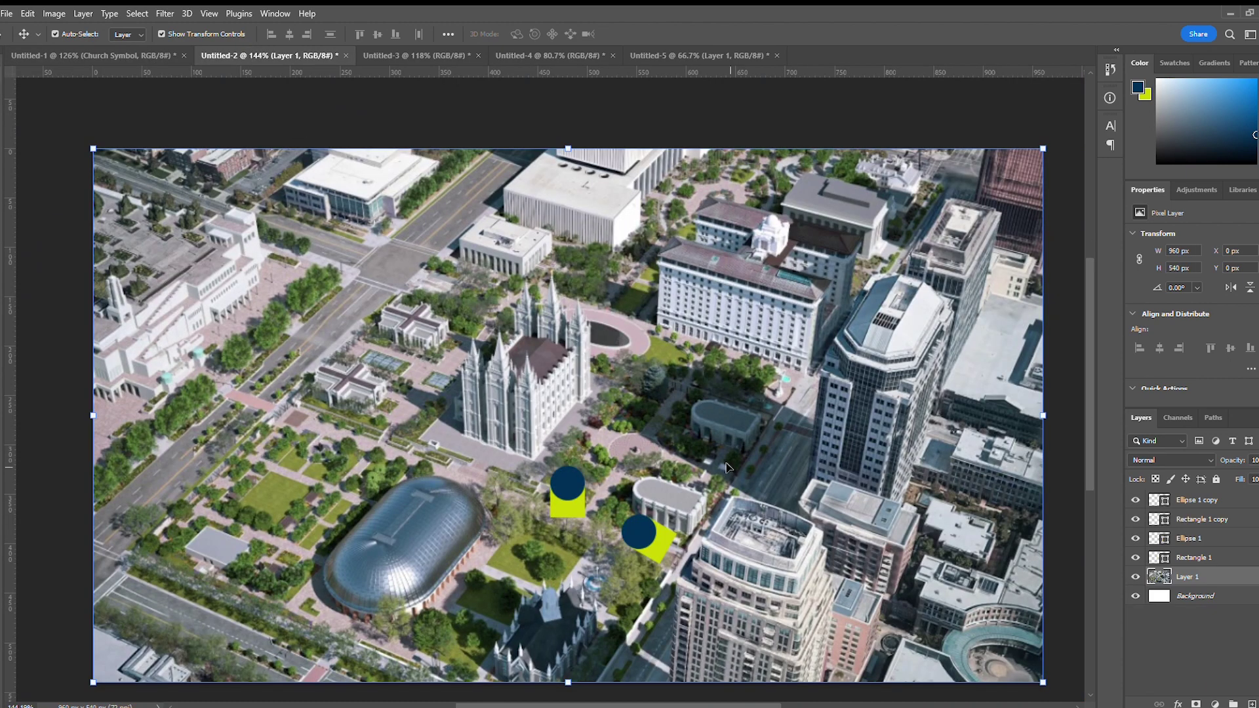
scroll(718, 548, up, 4)
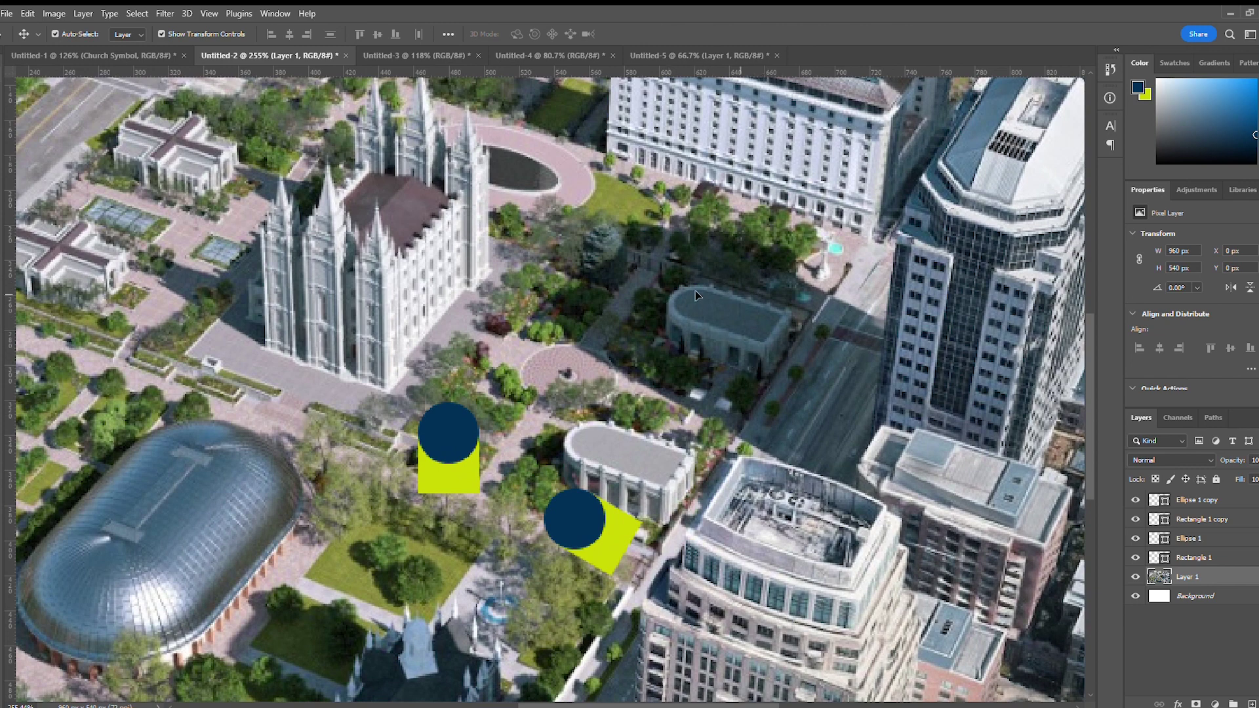
scroll(661, 485, up, 1)
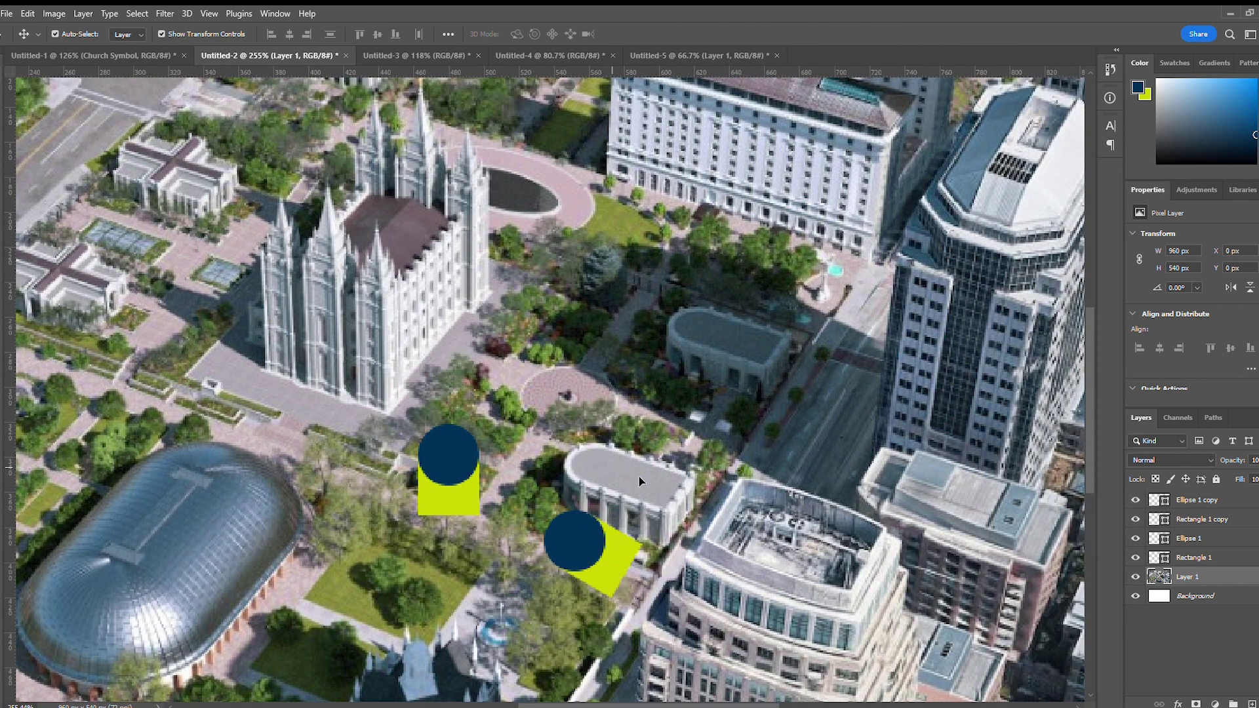
scroll(640, 478, up, 2)
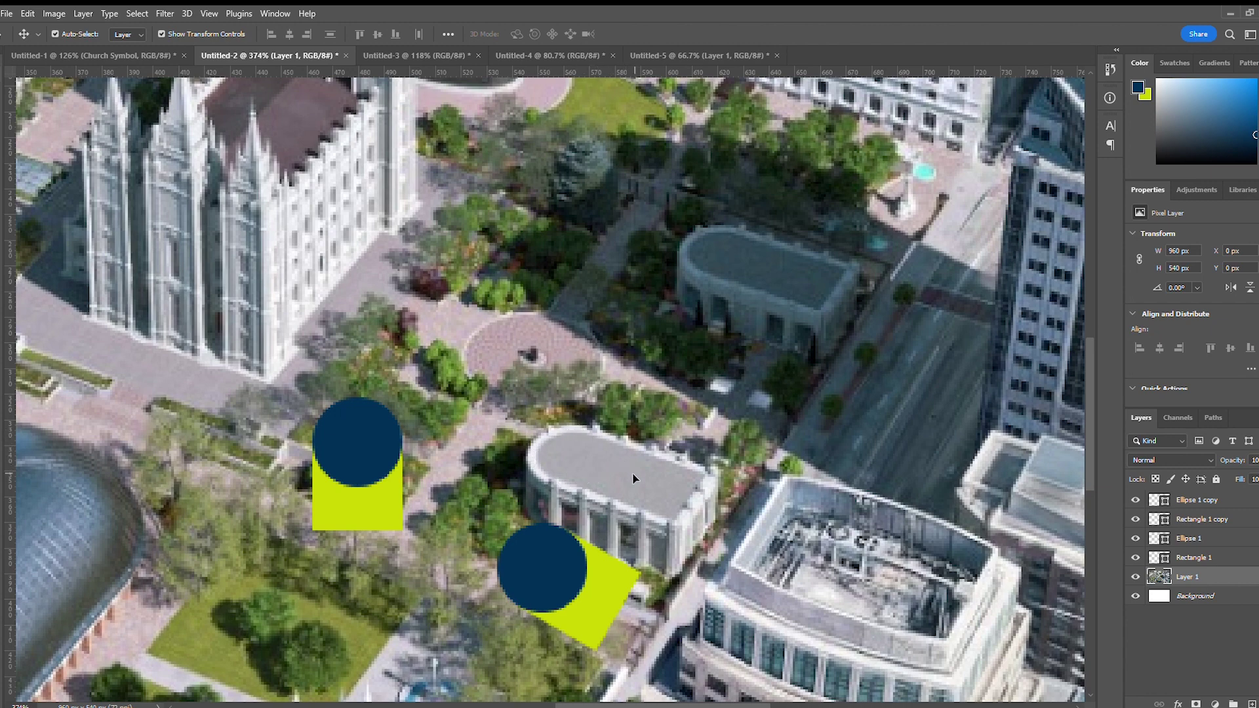
scroll(632, 479, down, 5)
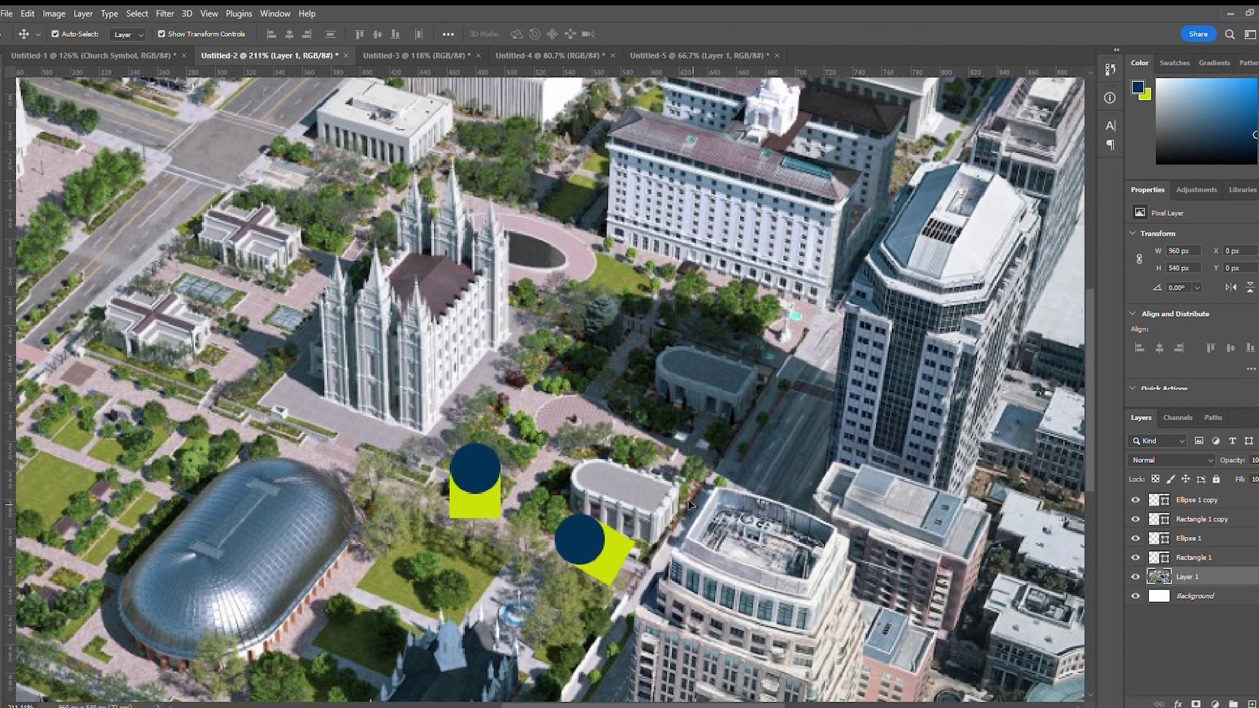
scroll(608, 482, up, 6)
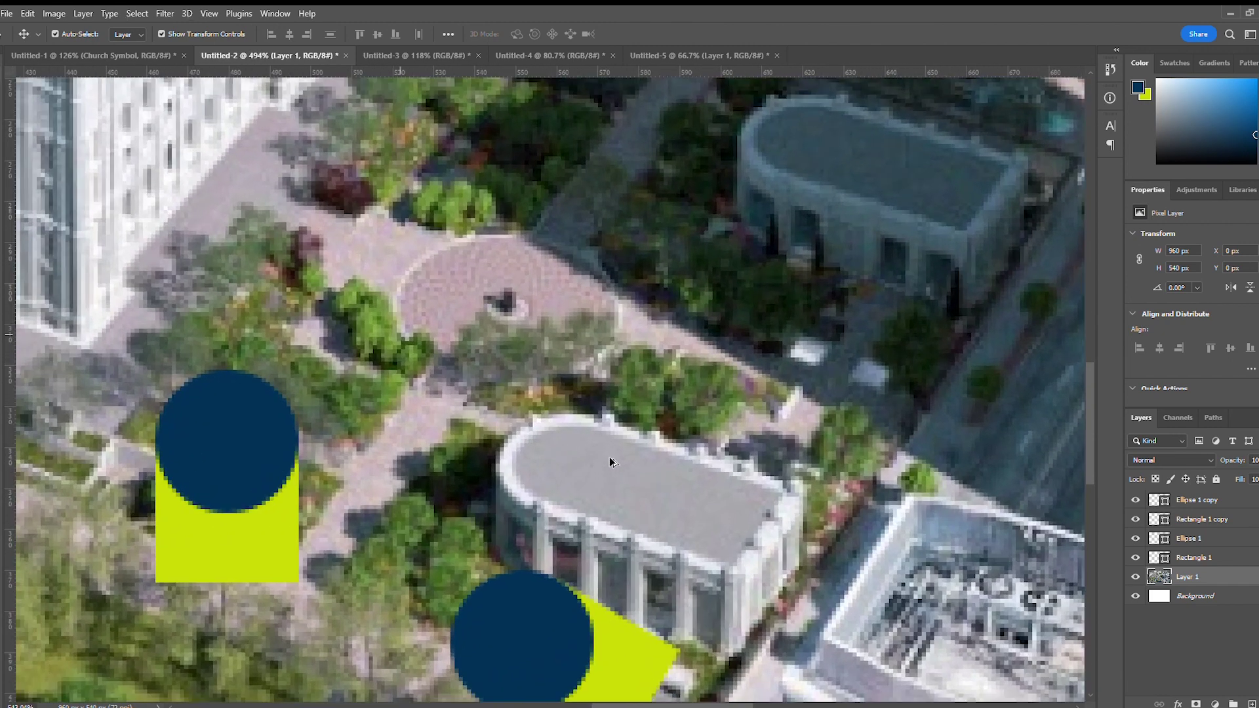
scroll(608, 456, up, 2)
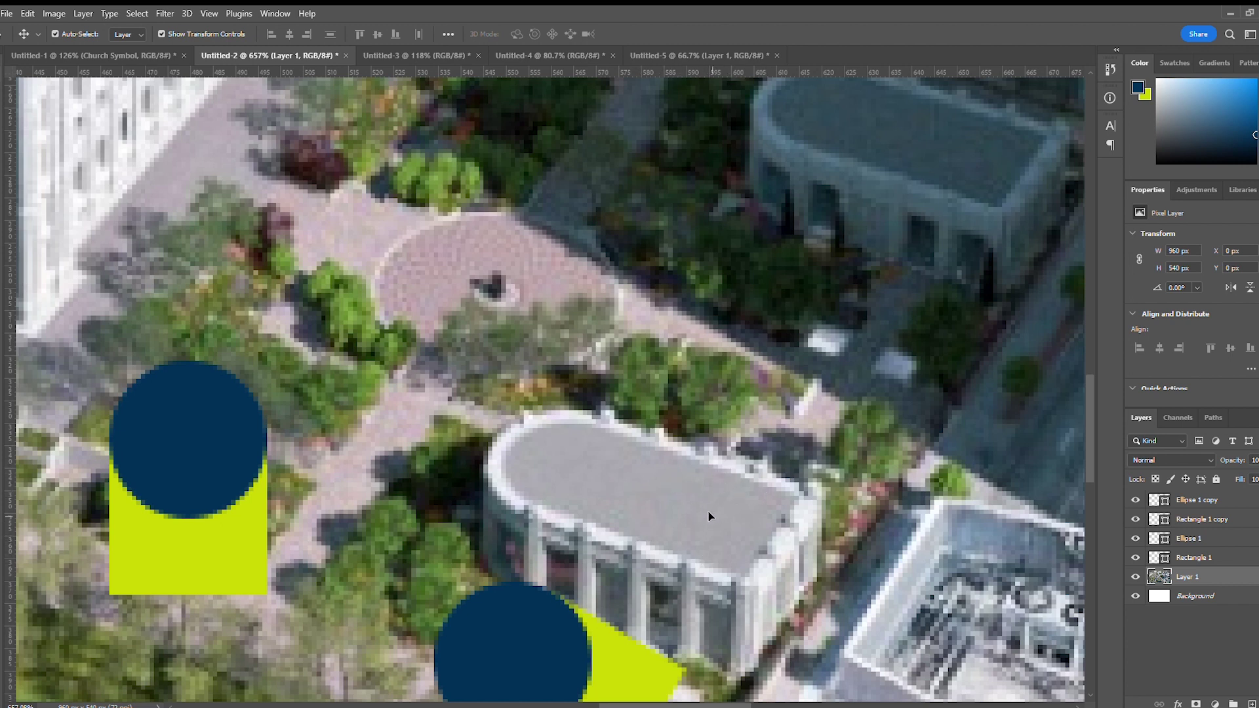
scroll(694, 517, down, 8)
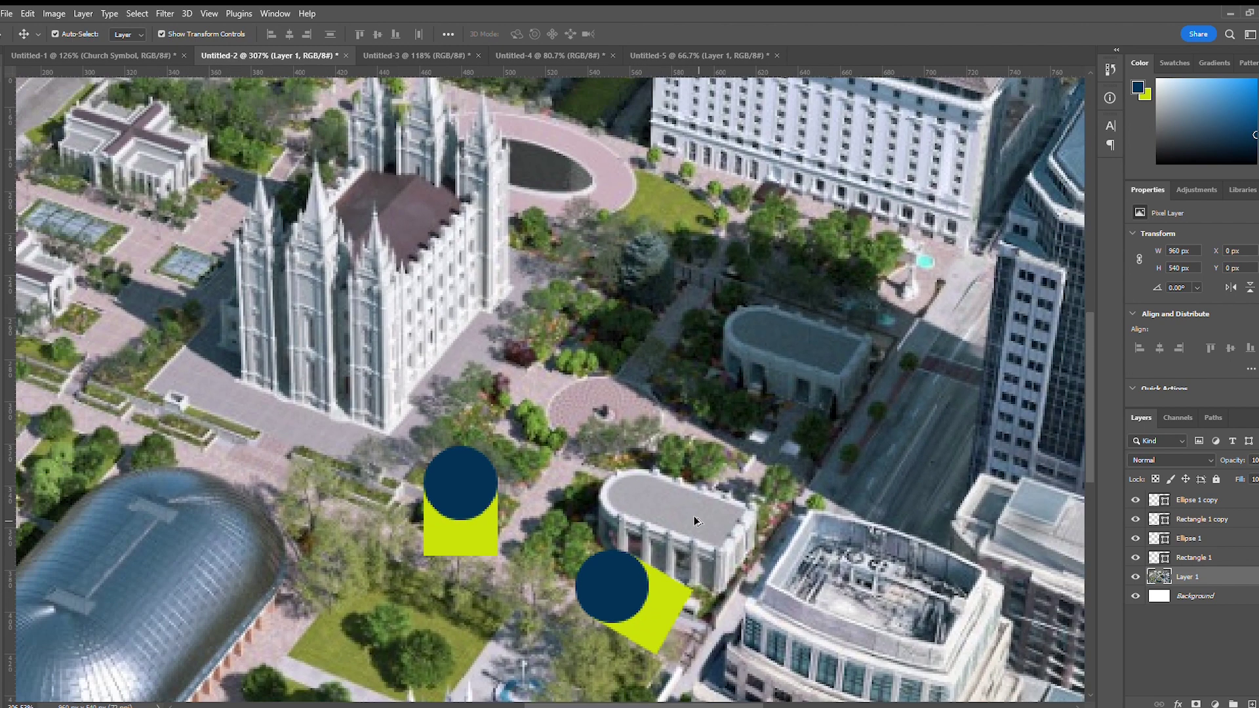
scroll(694, 520, down, 2)
scroll(714, 459, up, 2)
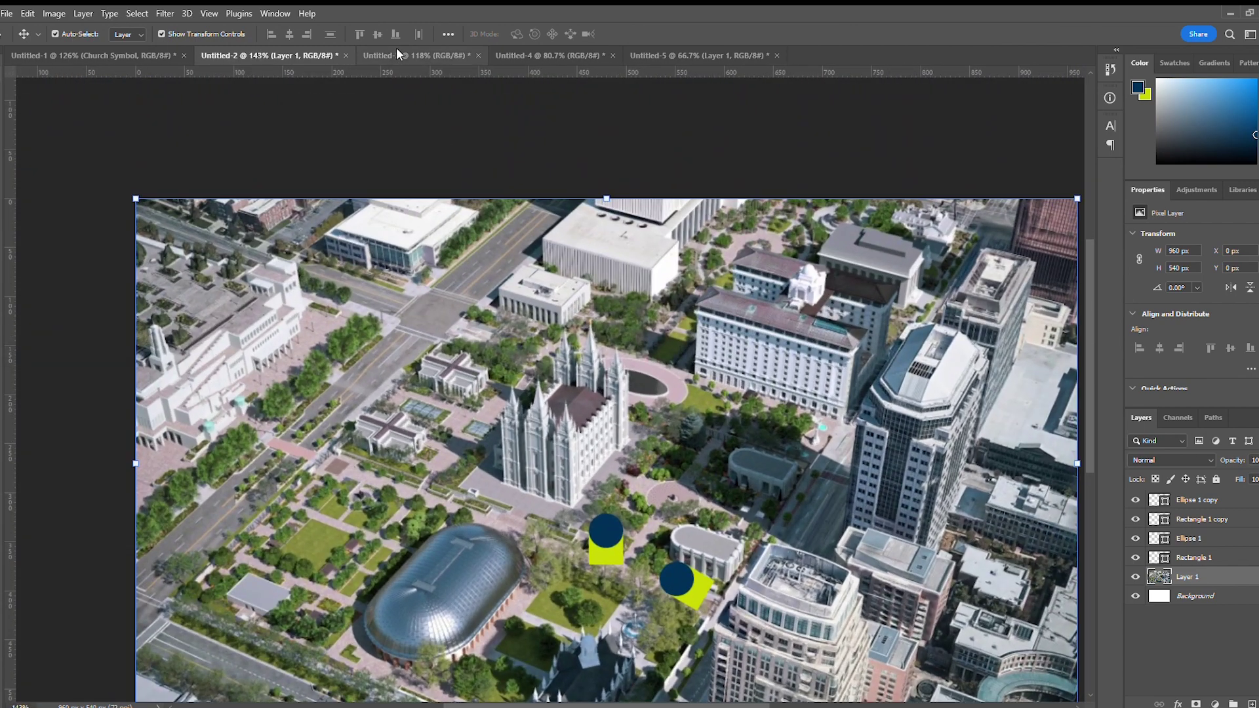
Step: Open the Untitled-4 document and show the Ellipse 1 layer over the building's central arch
click(406, 54)
click(515, 53)
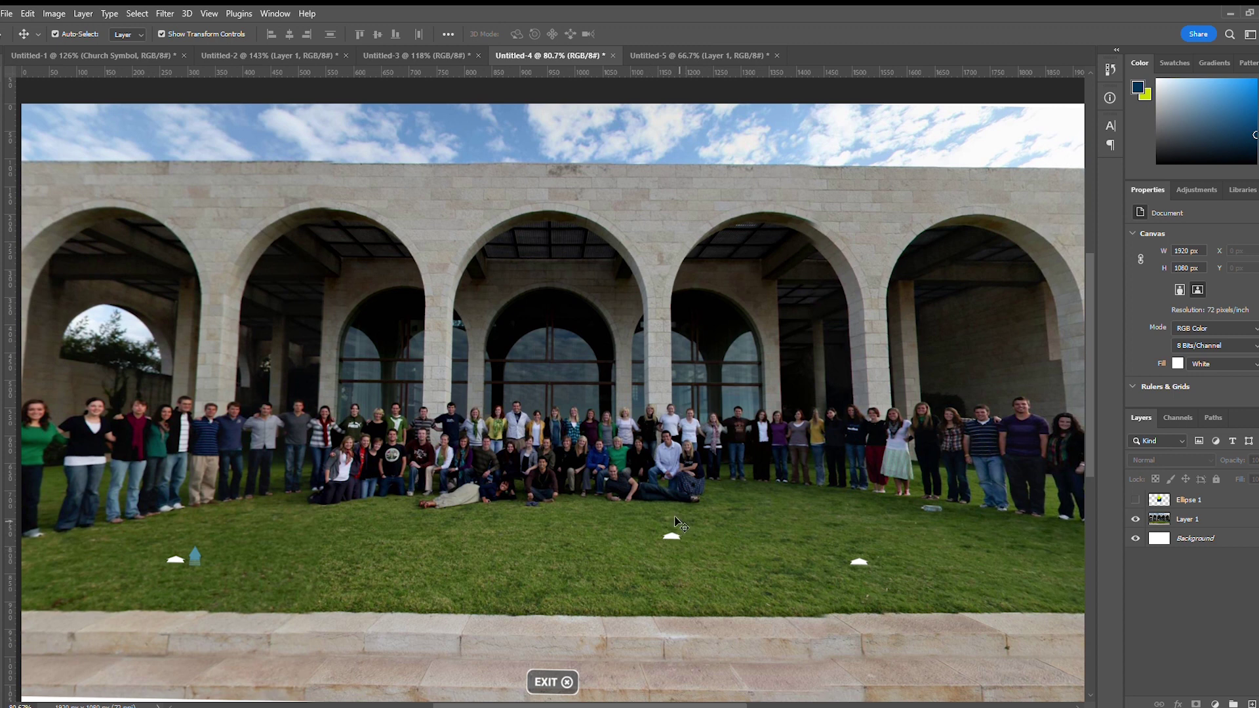
click(1136, 501)
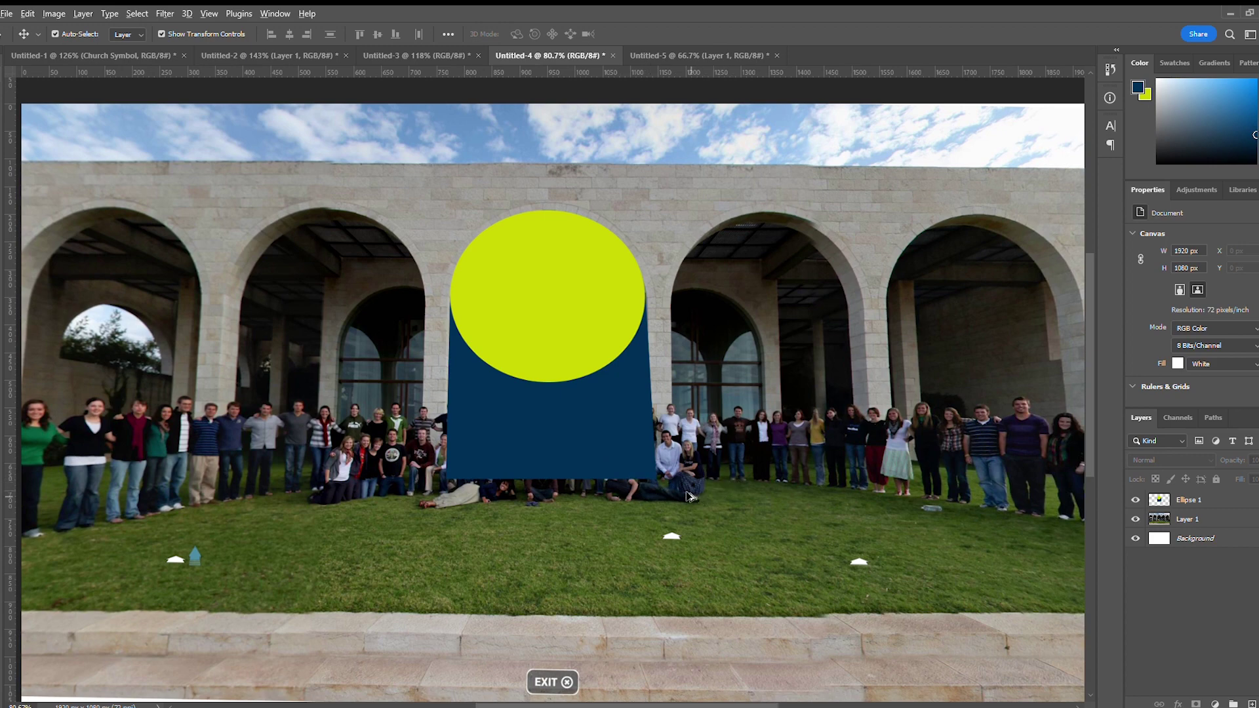
Step: Draw a thin lime-green horizontal rectangle about 955 px wide and 4 px high just below the dark blue shape
scroll(701, 495, up, 3)
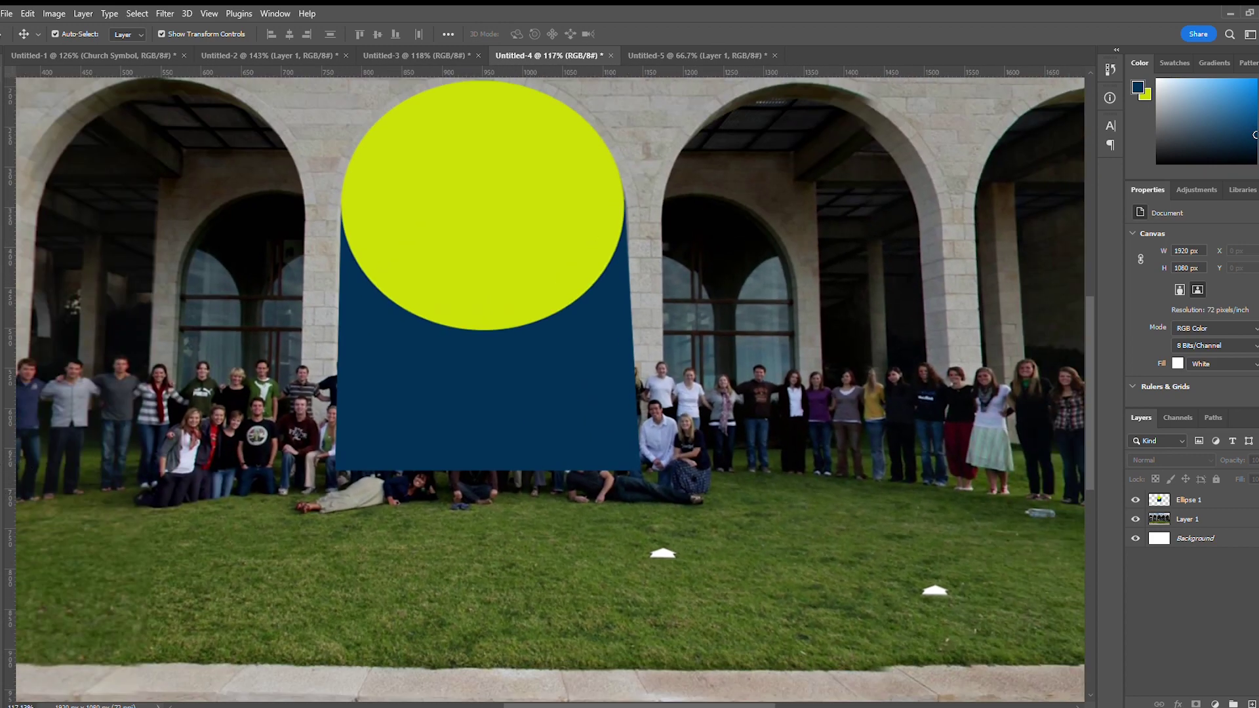
key(x)
key(u)
drag(131, 481, 895, 484)
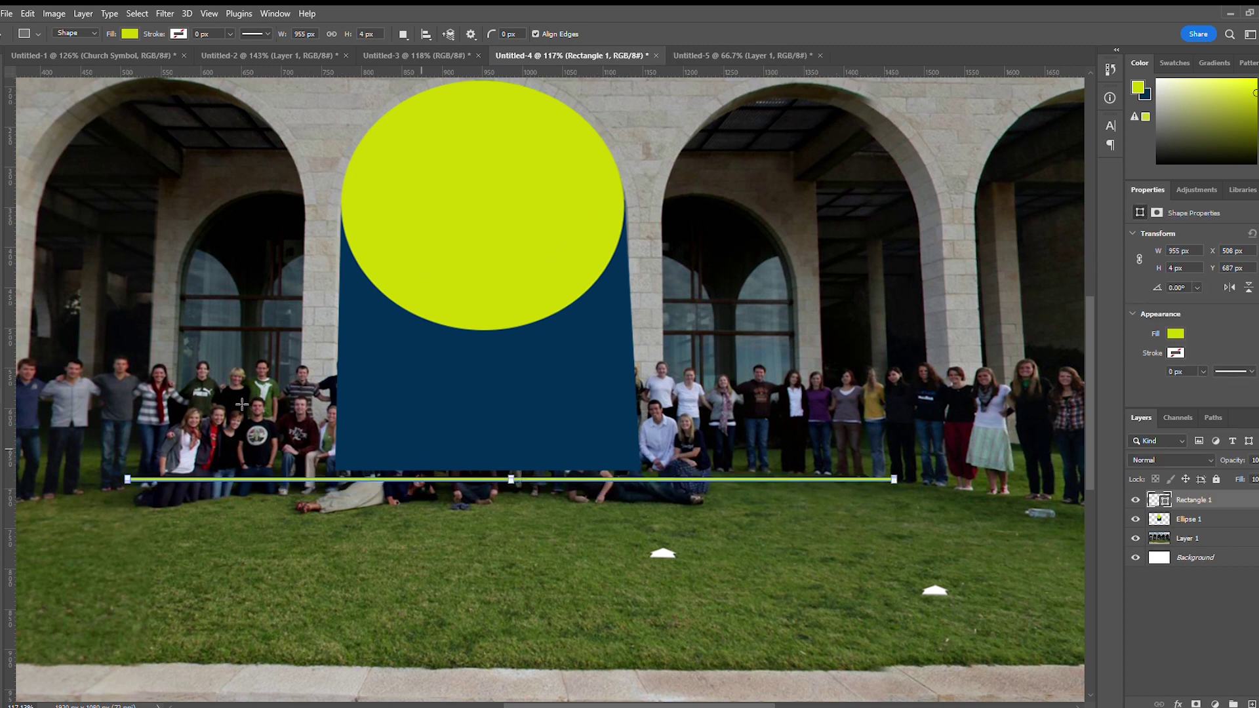
key(v)
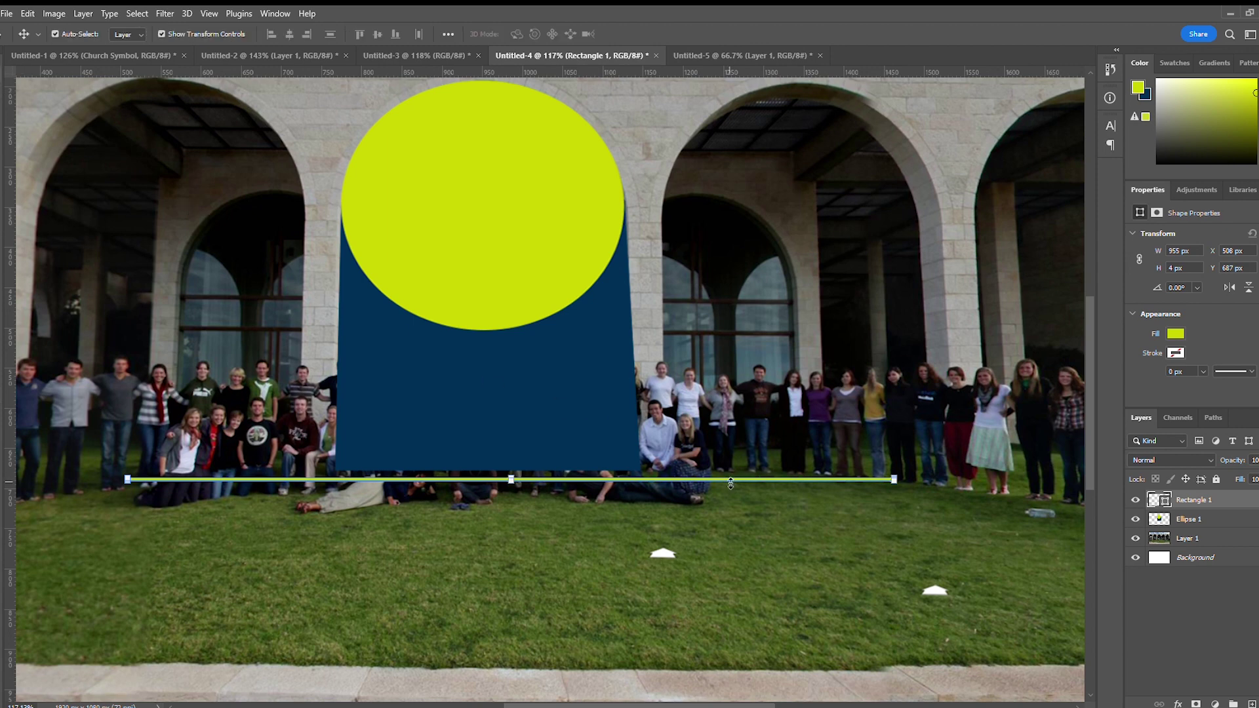
Step: Move the thin green rectangle up to the dark blue shape's lower edge, at about Y 676 px, and select Layer 1
scroll(711, 492, up, 5)
scroll(674, 465, up, 1)
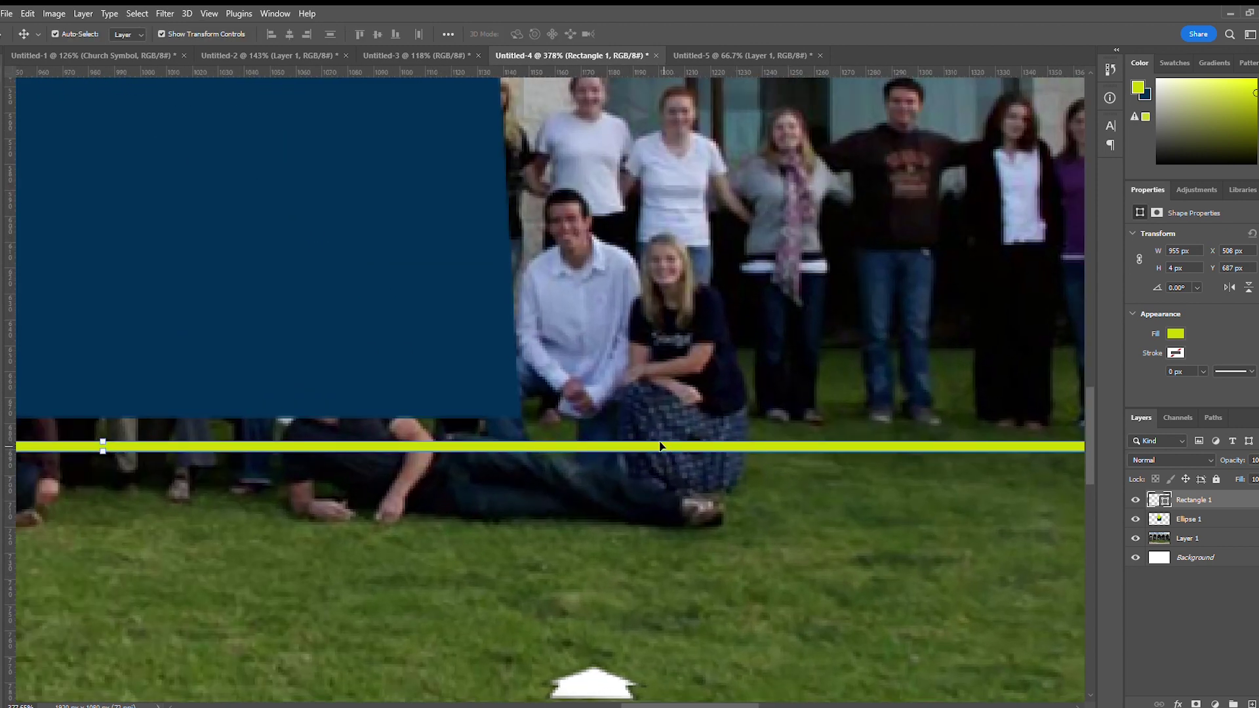
drag(661, 446, 697, 418)
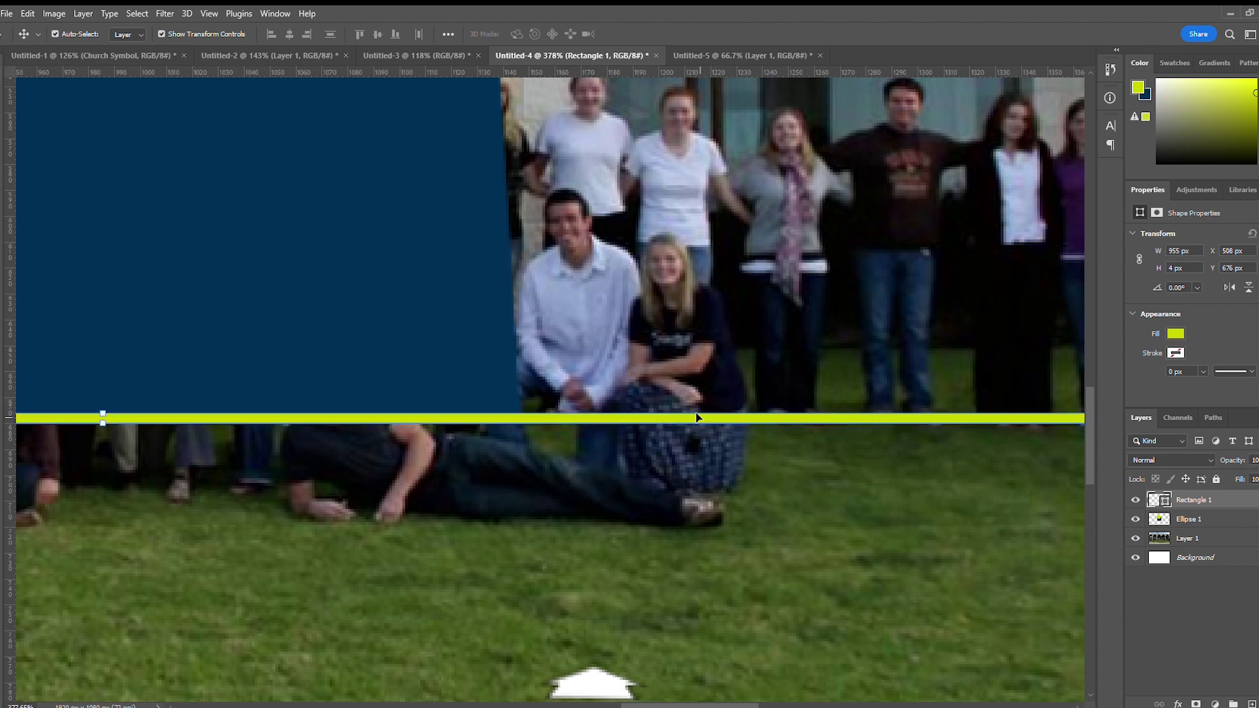
scroll(697, 418, down, 5)
scroll(697, 418, down, 2)
click(561, 409)
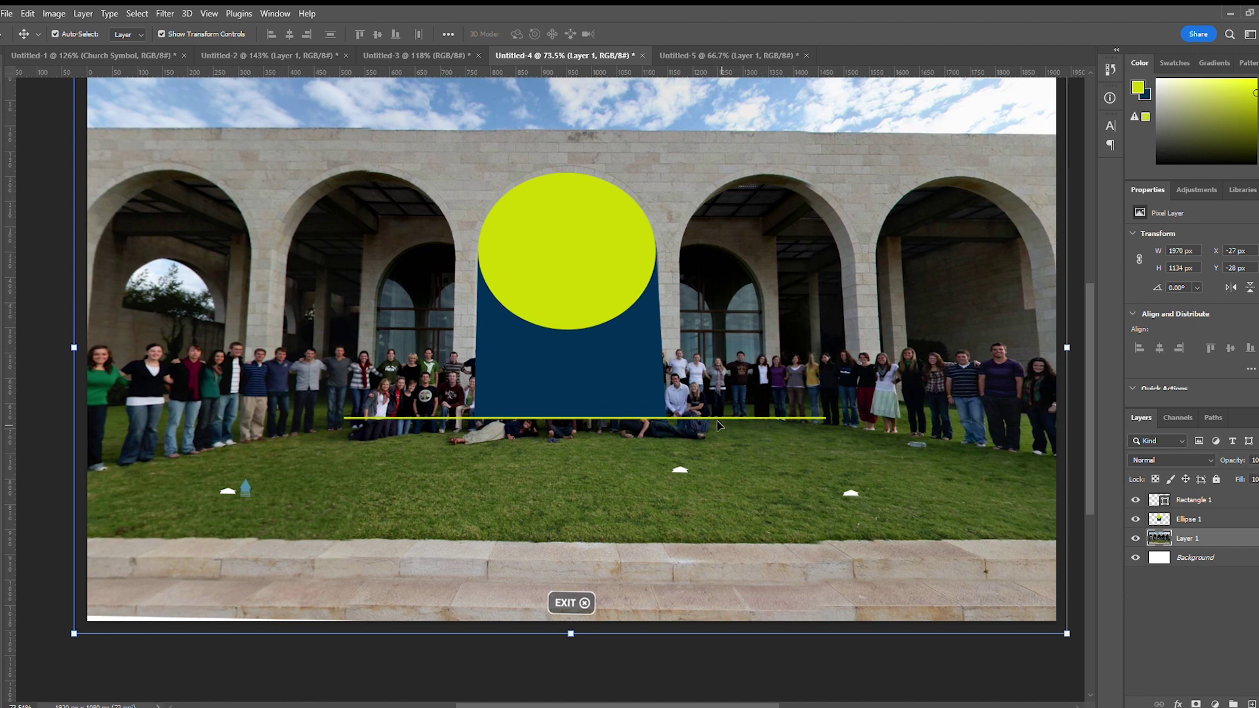
Step: Examine the circle, dark blue shape and thin green baseline over the building's central arch alongside the neighbouring arches
scroll(662, 392, up, 1)
scroll(617, 393, up, 3)
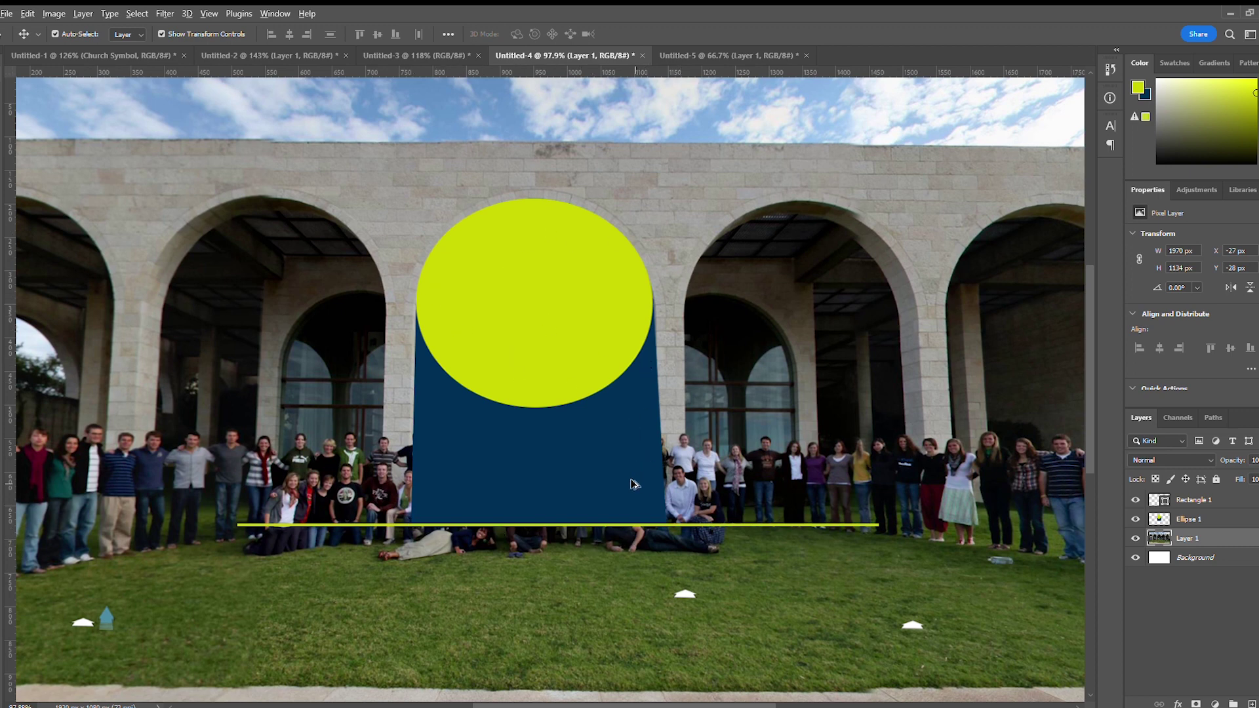
key(ctrl+t)
key(ctrl+0)
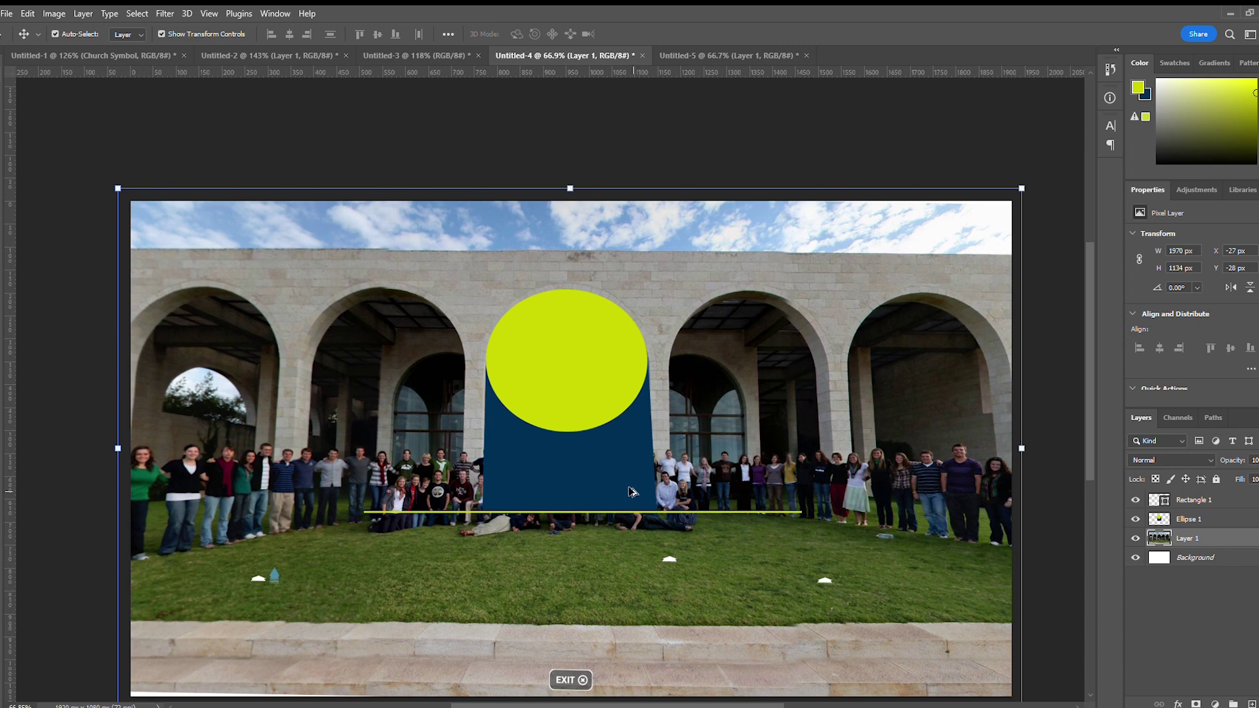
scroll(631, 489, up, 1)
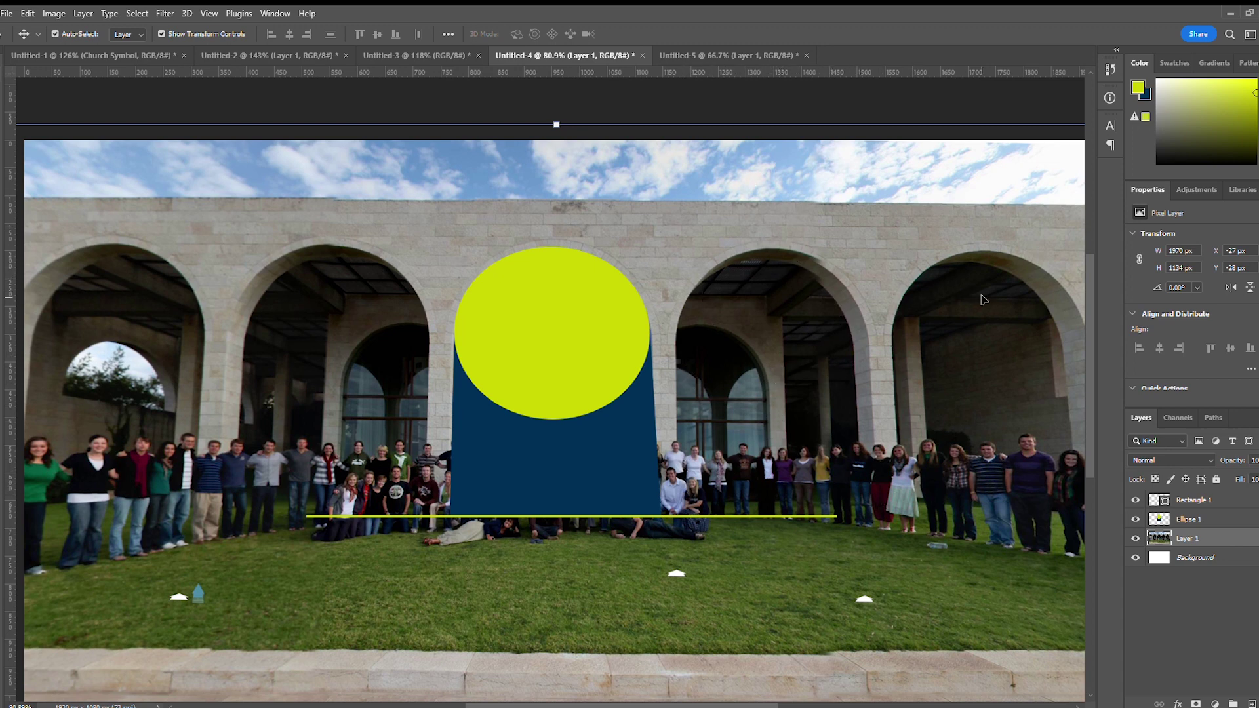
Step: Switch to the Untitled-1 document and examine the whole church symbol with its circle, square and two bottom squares
click(104, 56)
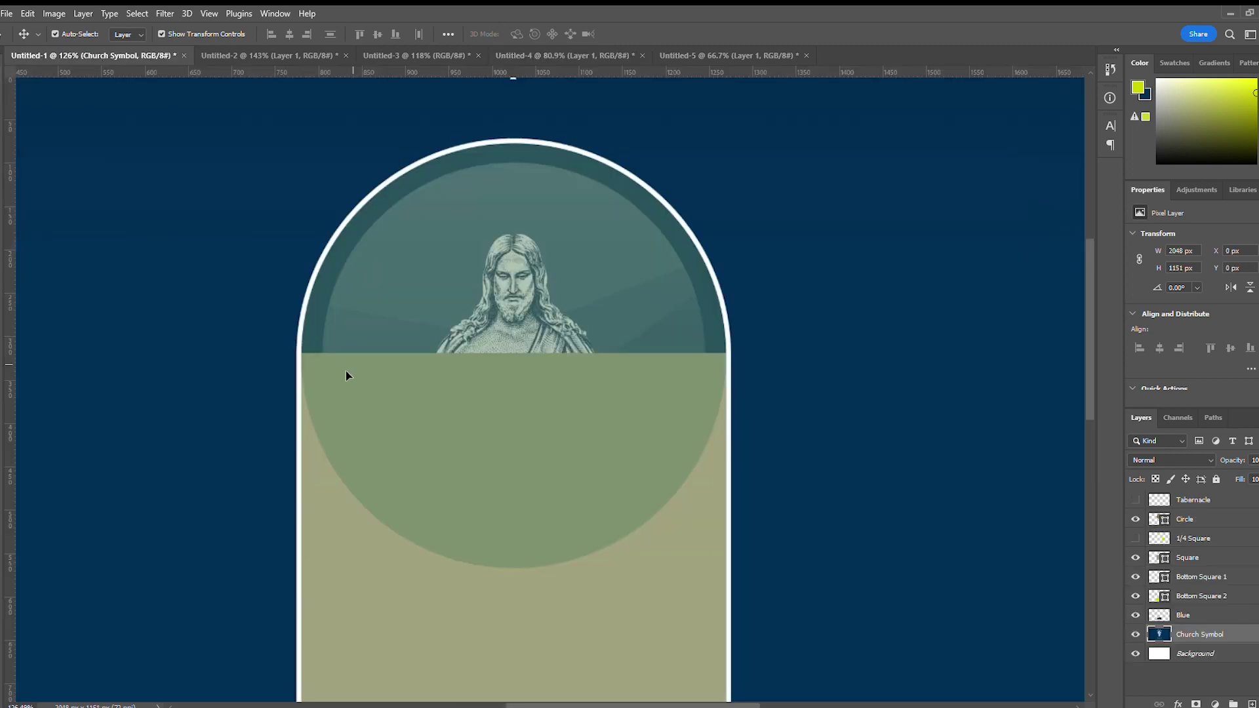
scroll(346, 376, down, 2)
scroll(301, 434, down, 5)
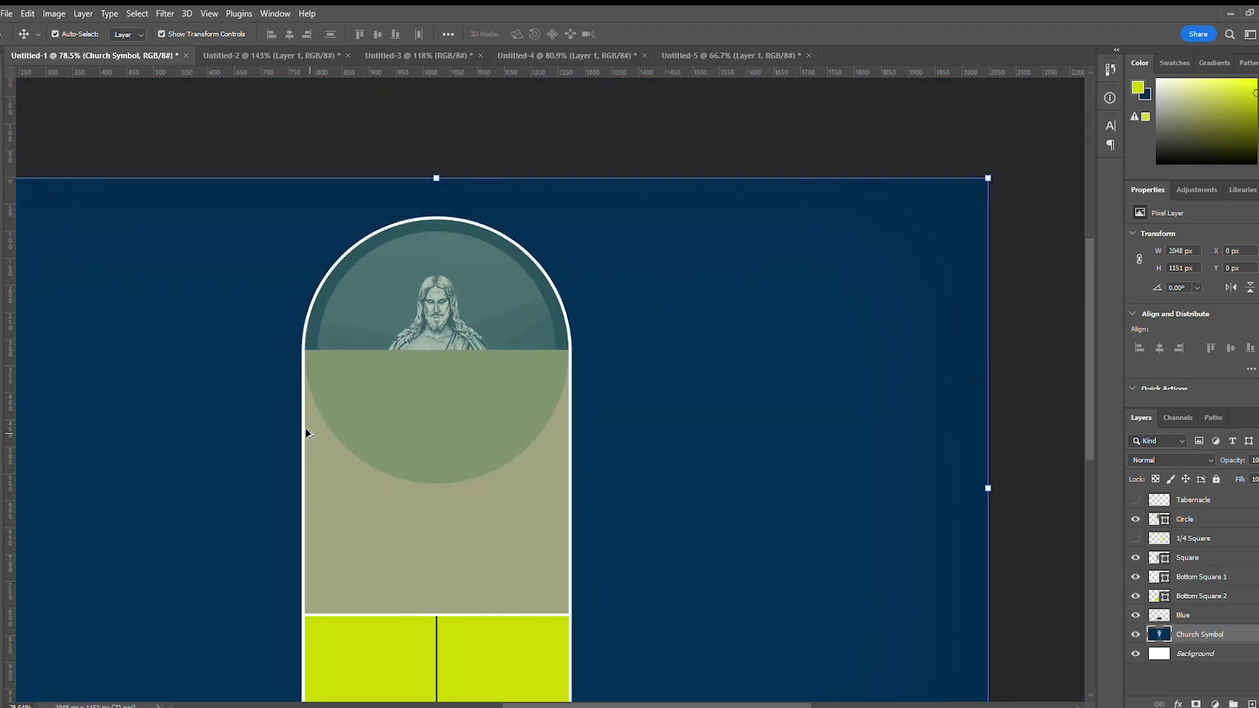
scroll(558, 637, left, 5)
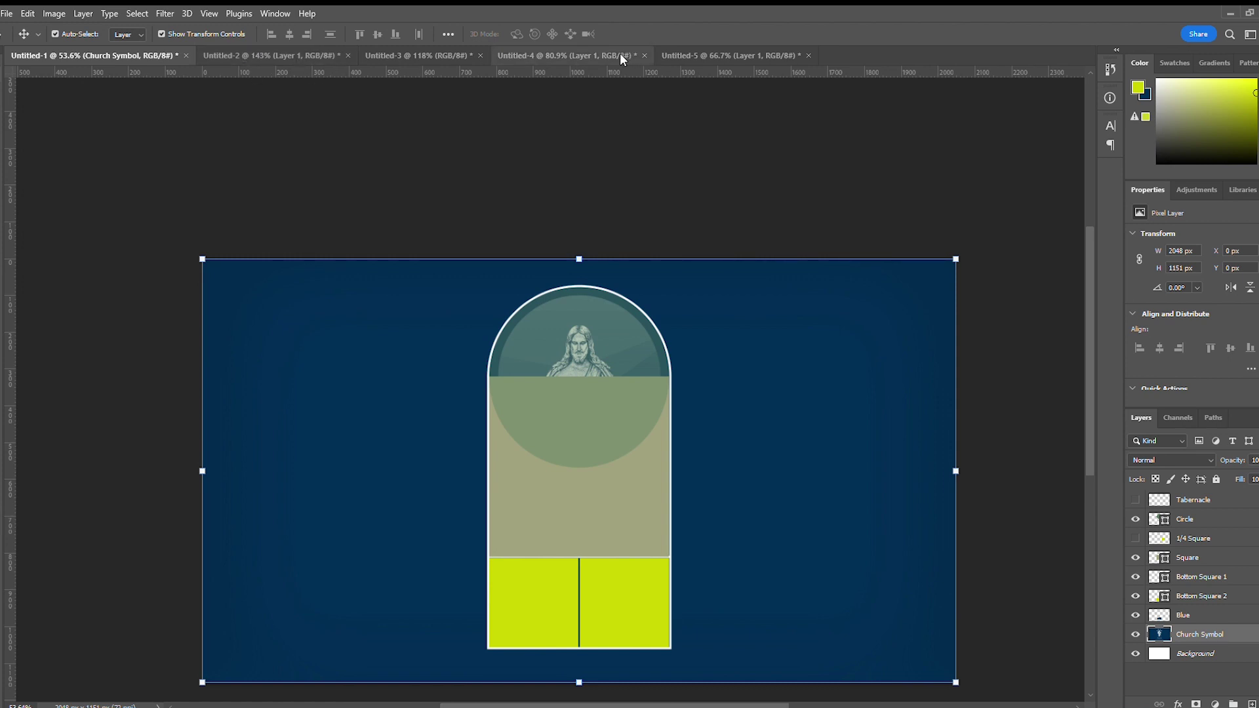
Step: Compare the arch overlay in Untitled-4 with the arcaded building photo in Untitled-5, and deselect the photo layer there
click(510, 56)
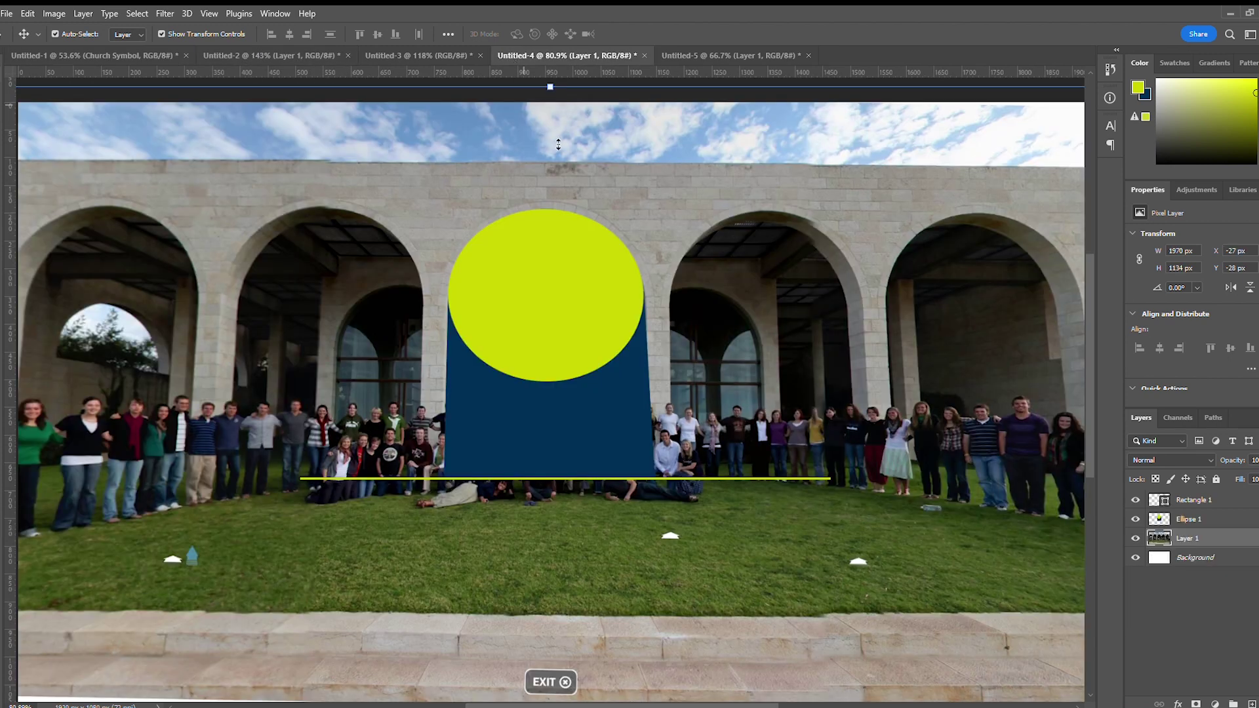
scroll(601, 270, up, 3)
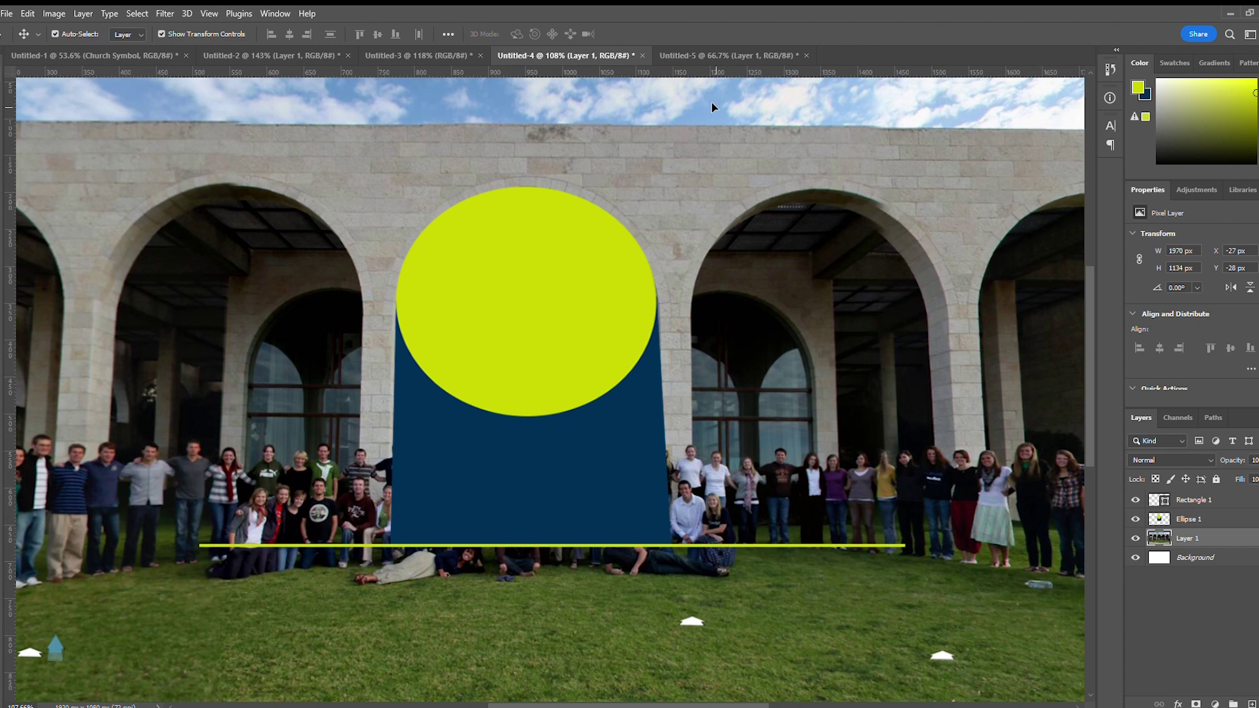
click(695, 55)
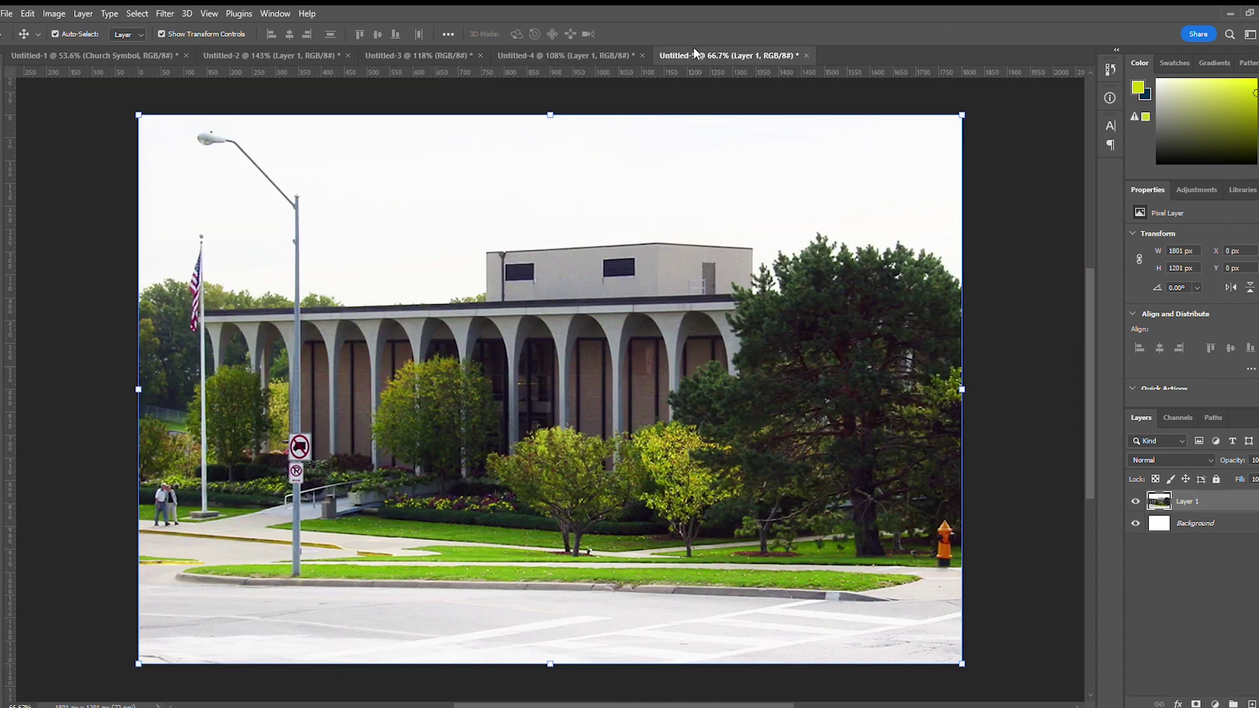
click(105, 331)
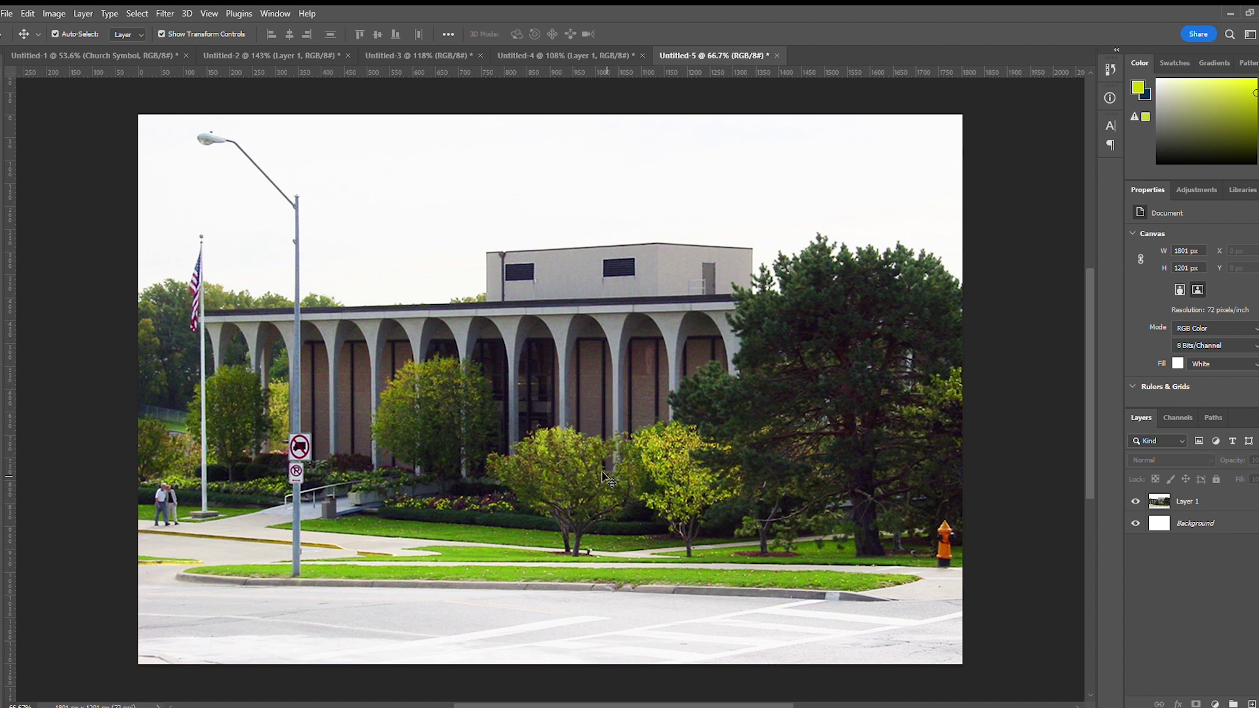
Step: Revisit the overlays in Untitled-4 and Untitled-2, and return to Untitled-1 to examine the church symbol with no layer selected
click(532, 56)
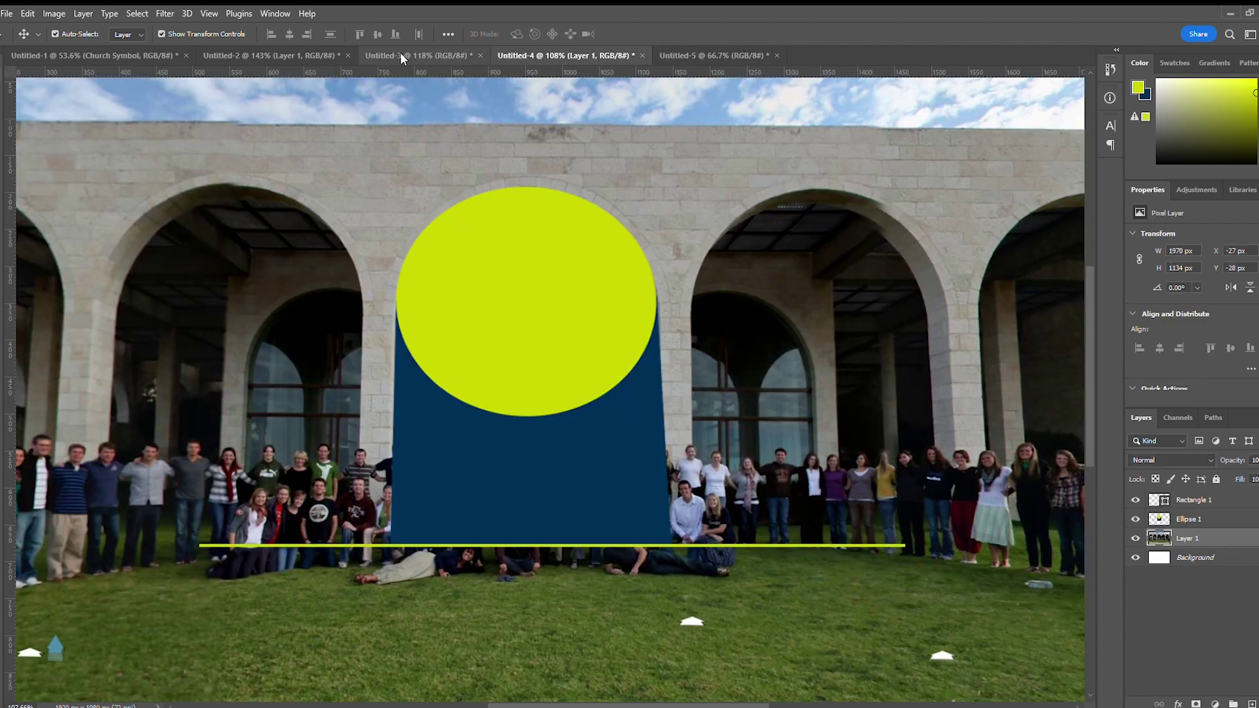
click(278, 55)
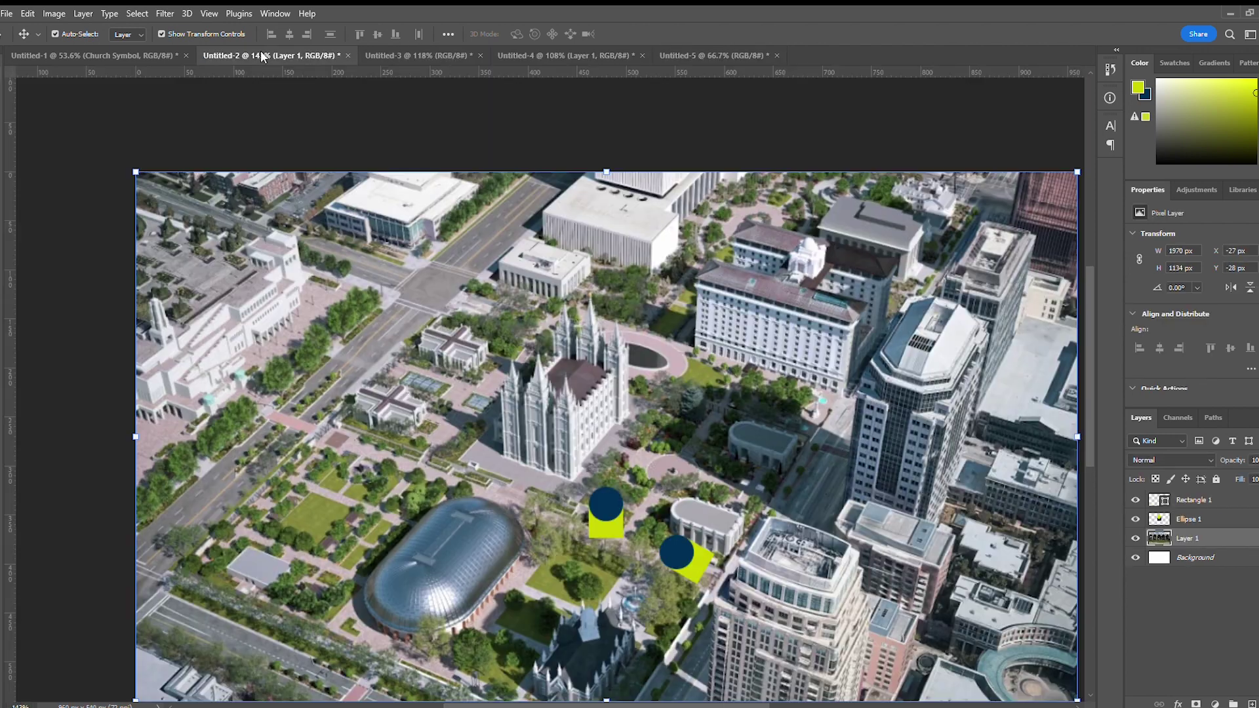
click(141, 55)
scroll(486, 468, down, 2)
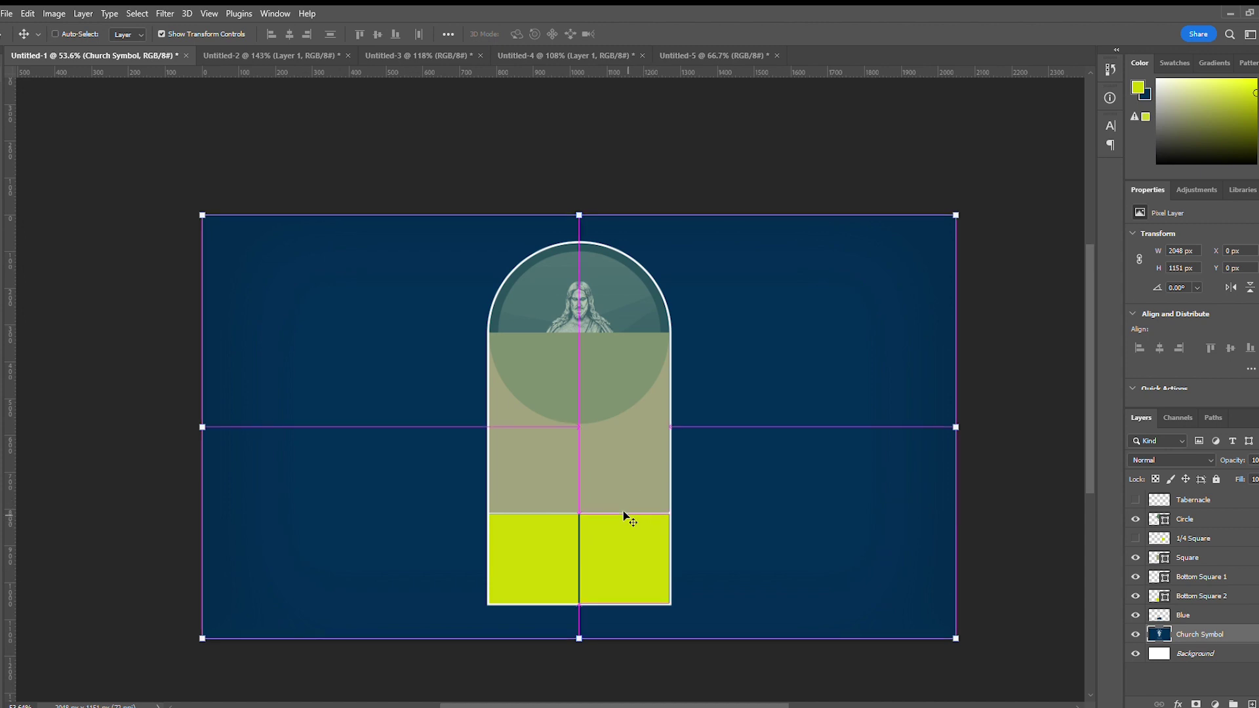
scroll(273, 430, left, 1)
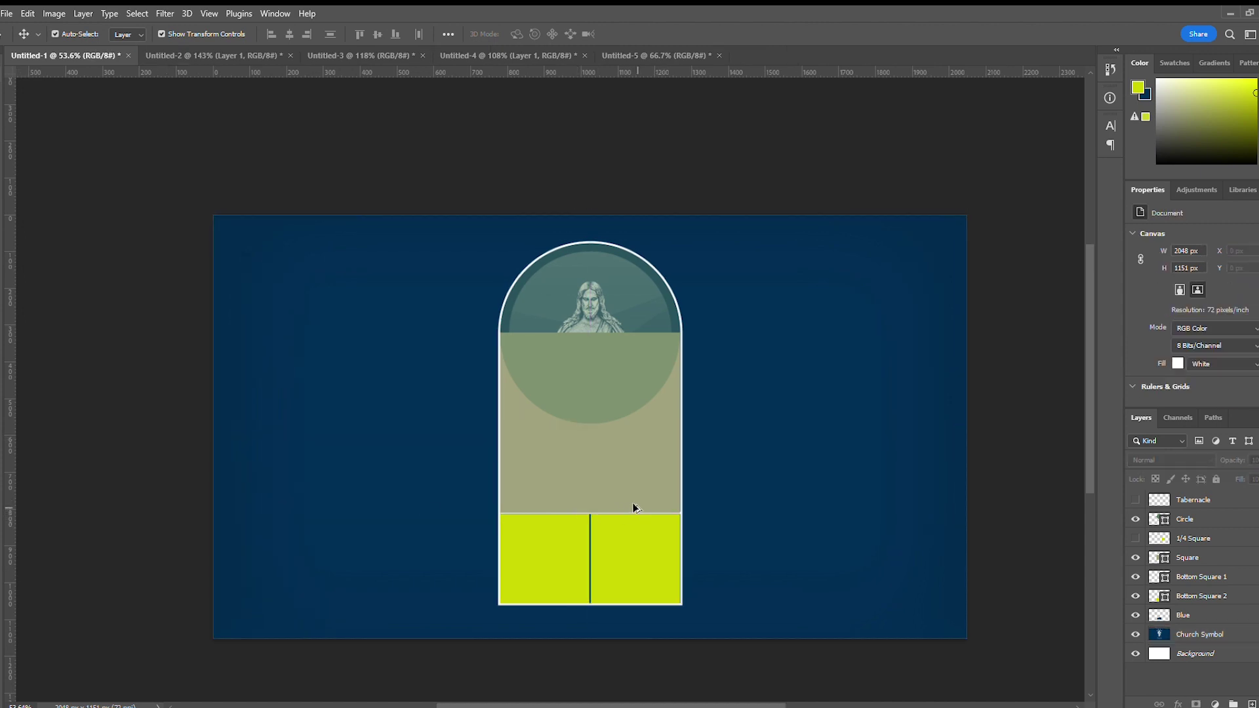
scroll(633, 509, up, 3)
scroll(634, 510, up, 1)
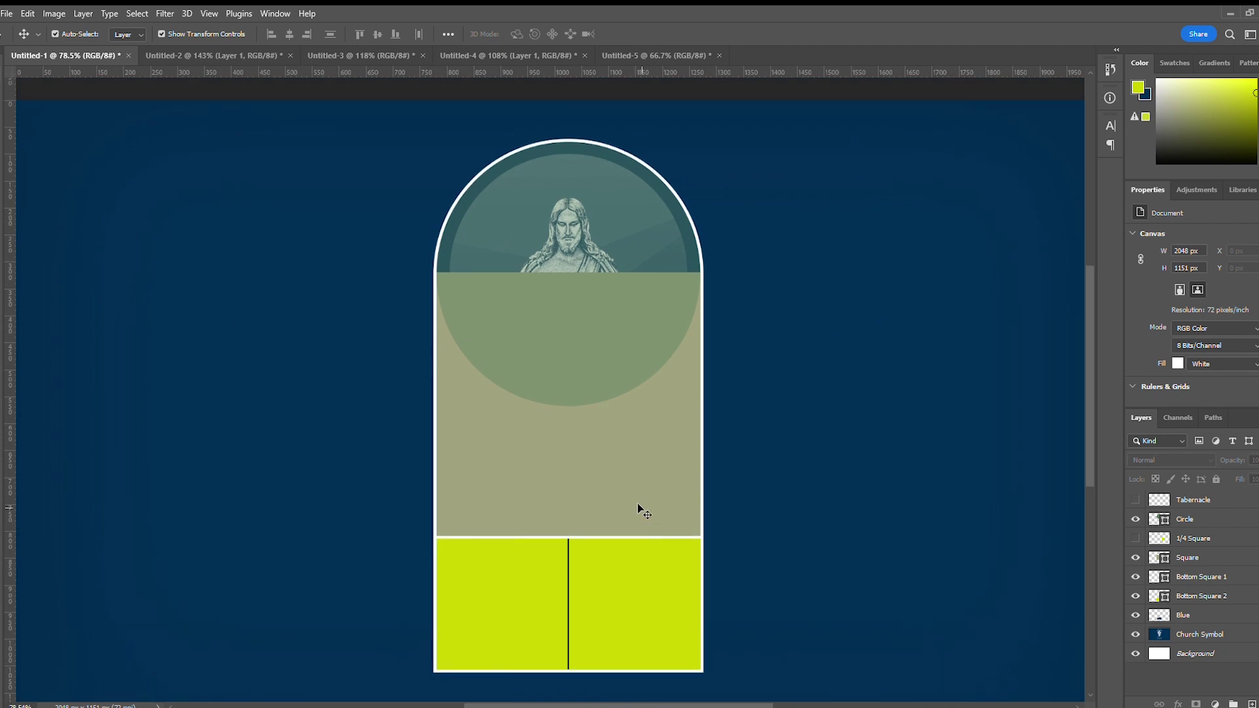